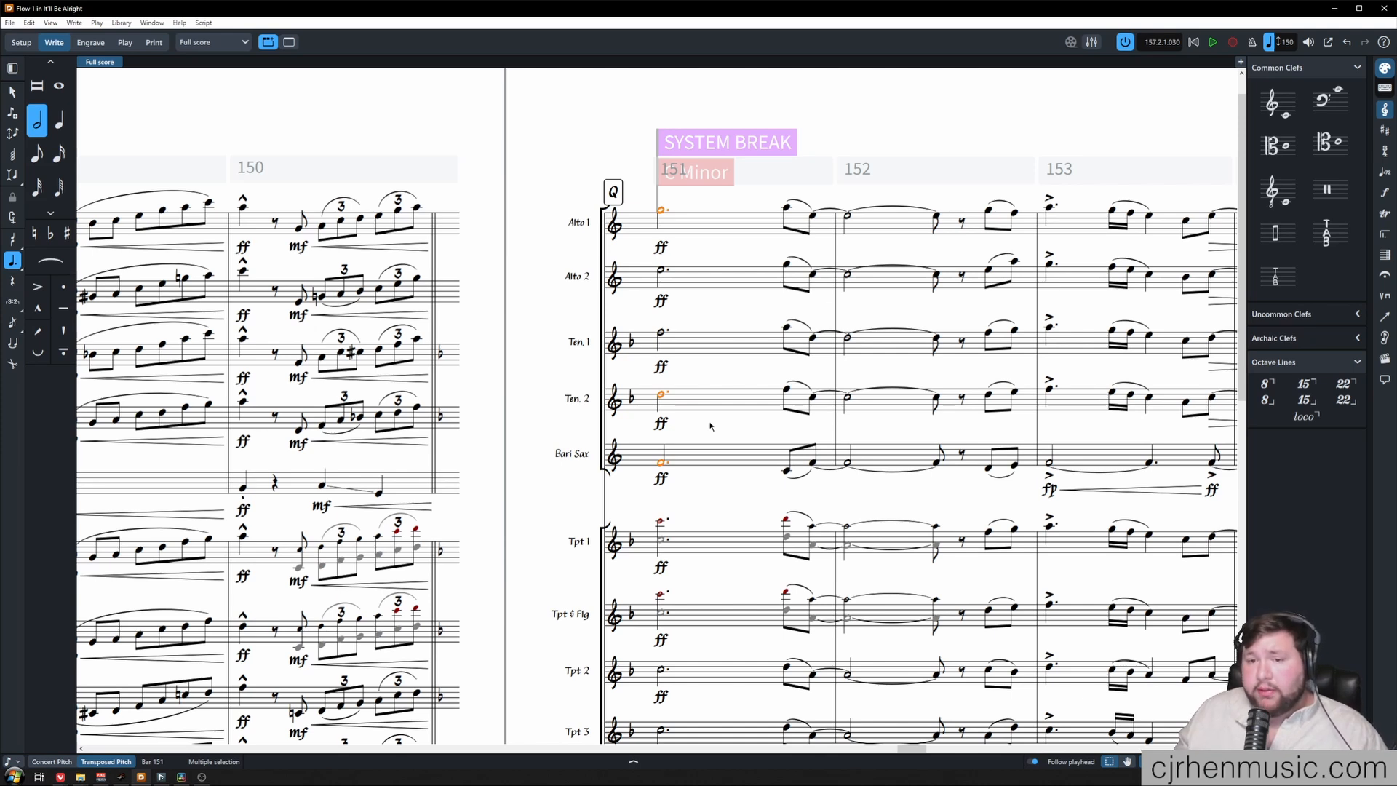
{"action": "key", "text": "Escape"}
{"action": "key", "text": "Escape"}
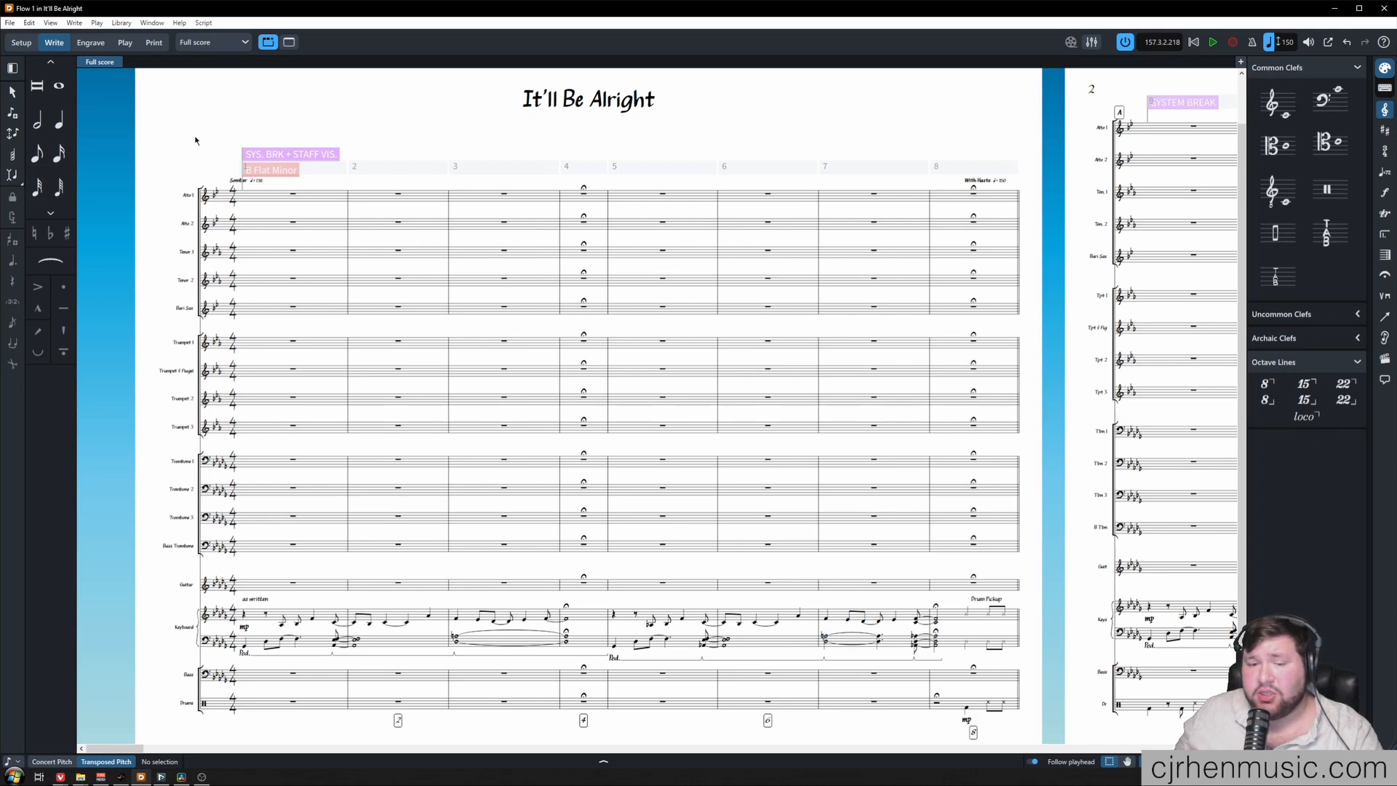
{"action": "left_click_drag", "start_coordinate": [159, 105], "coordinate": [1027, 731]}
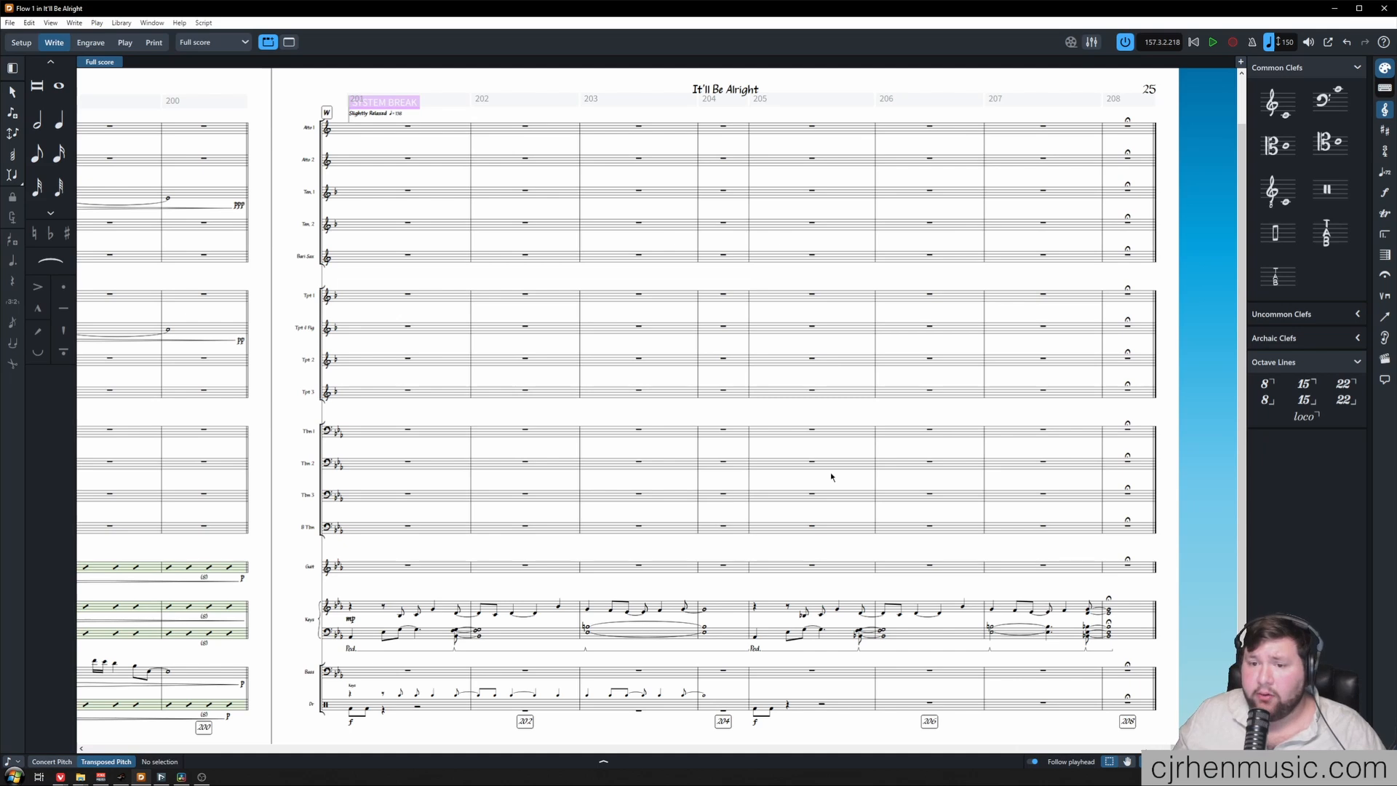
{"action": "key", "text": "Home"}
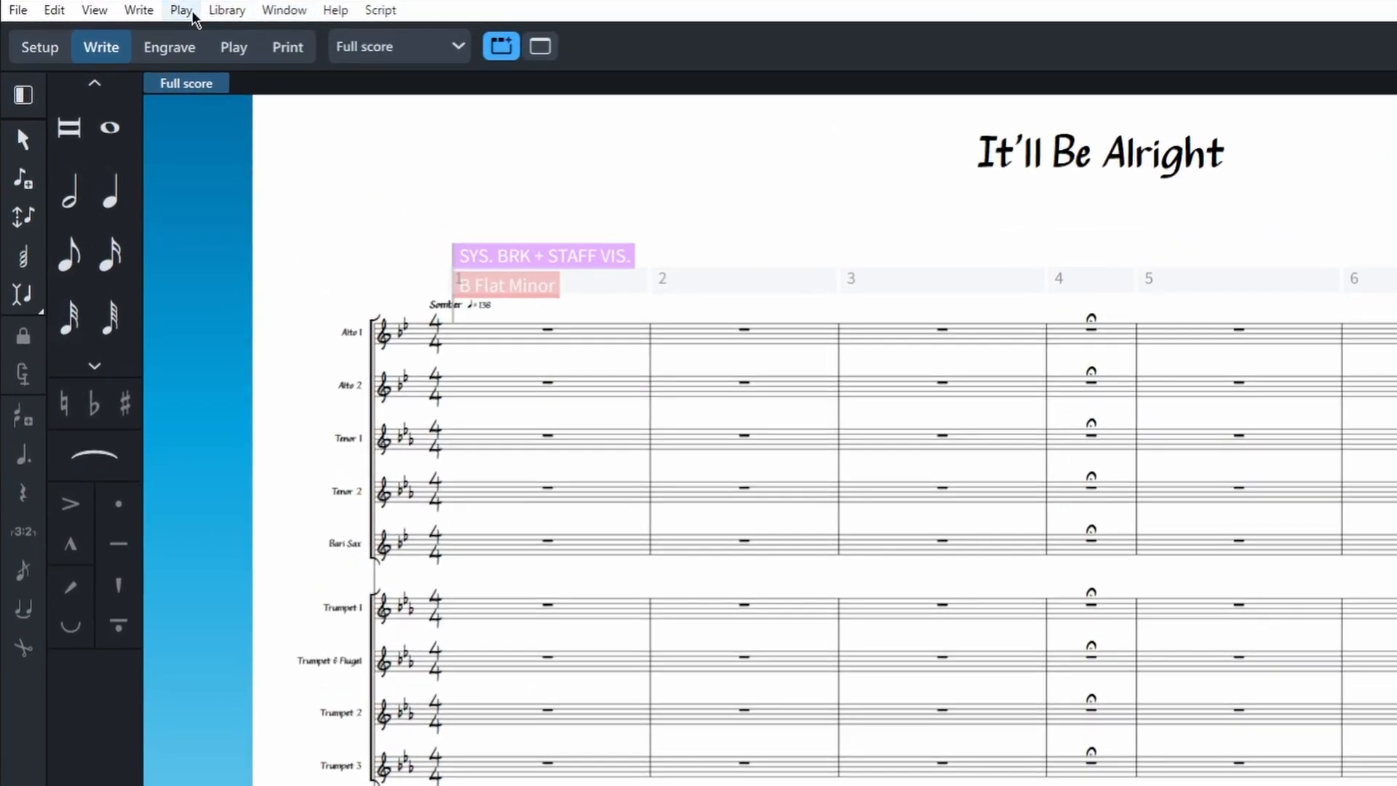
Export the flow's audio as 24-bit WAV, with every player written to a separate file
{"action": "left_click", "coordinate": [19, 11]}
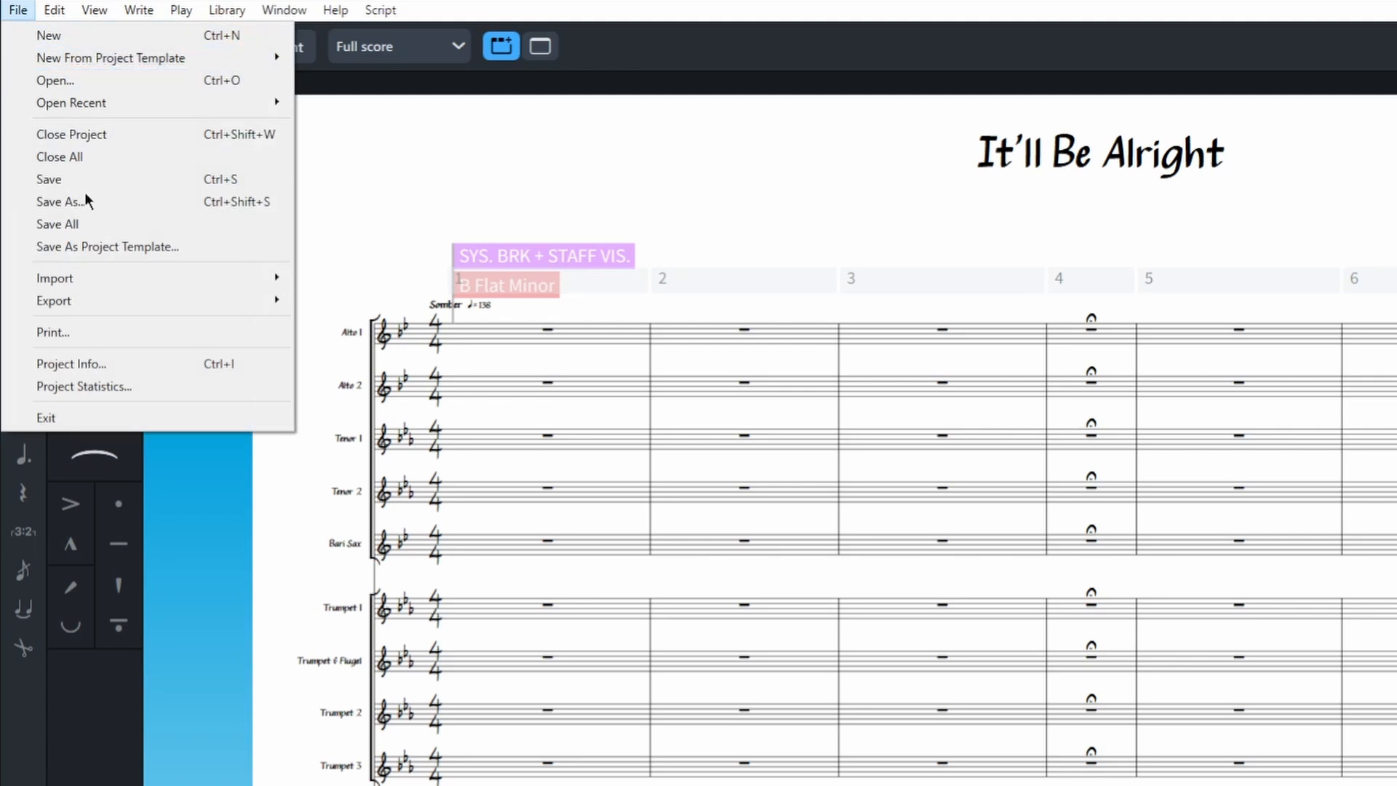
{"action": "mouse_move", "coordinate": [109, 303]}
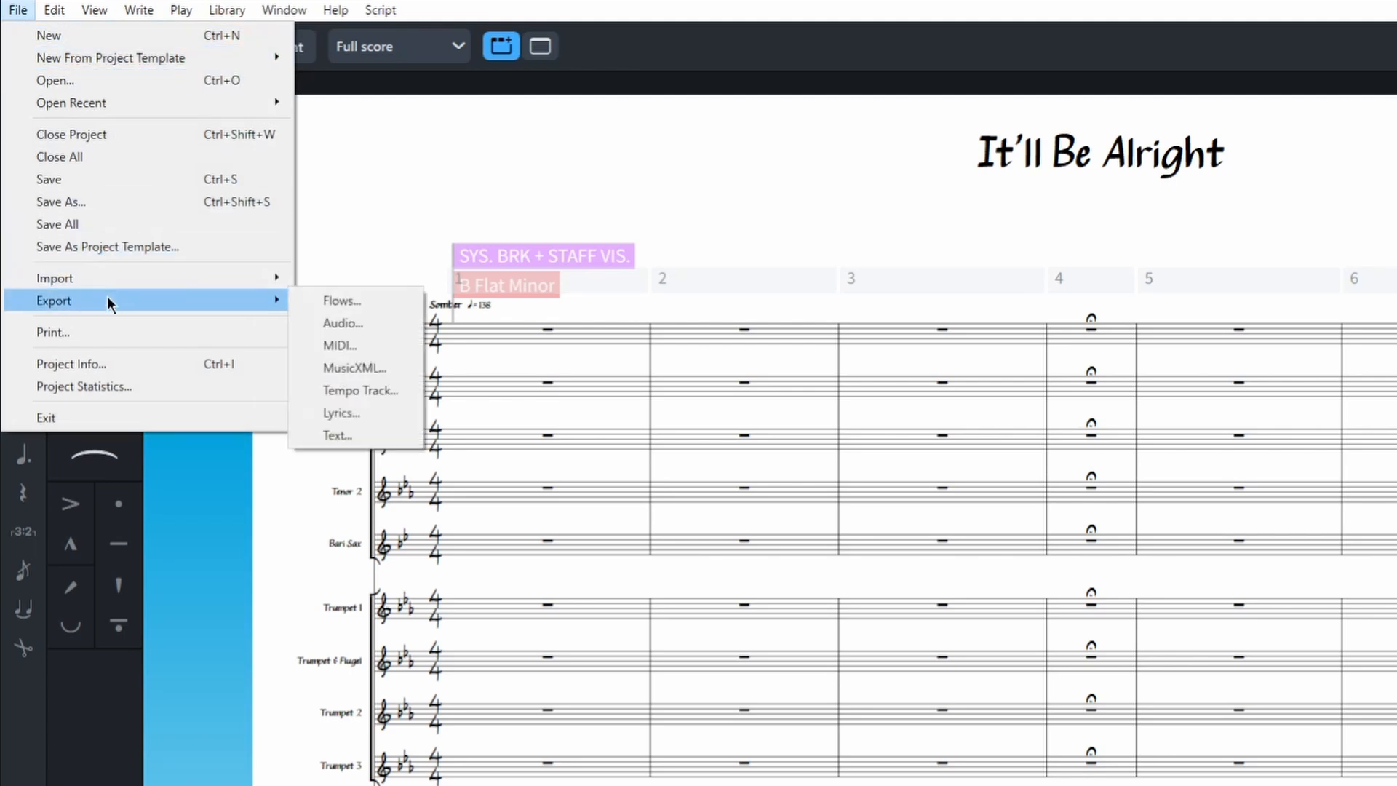
{"action": "left_click", "coordinate": [383, 320]}
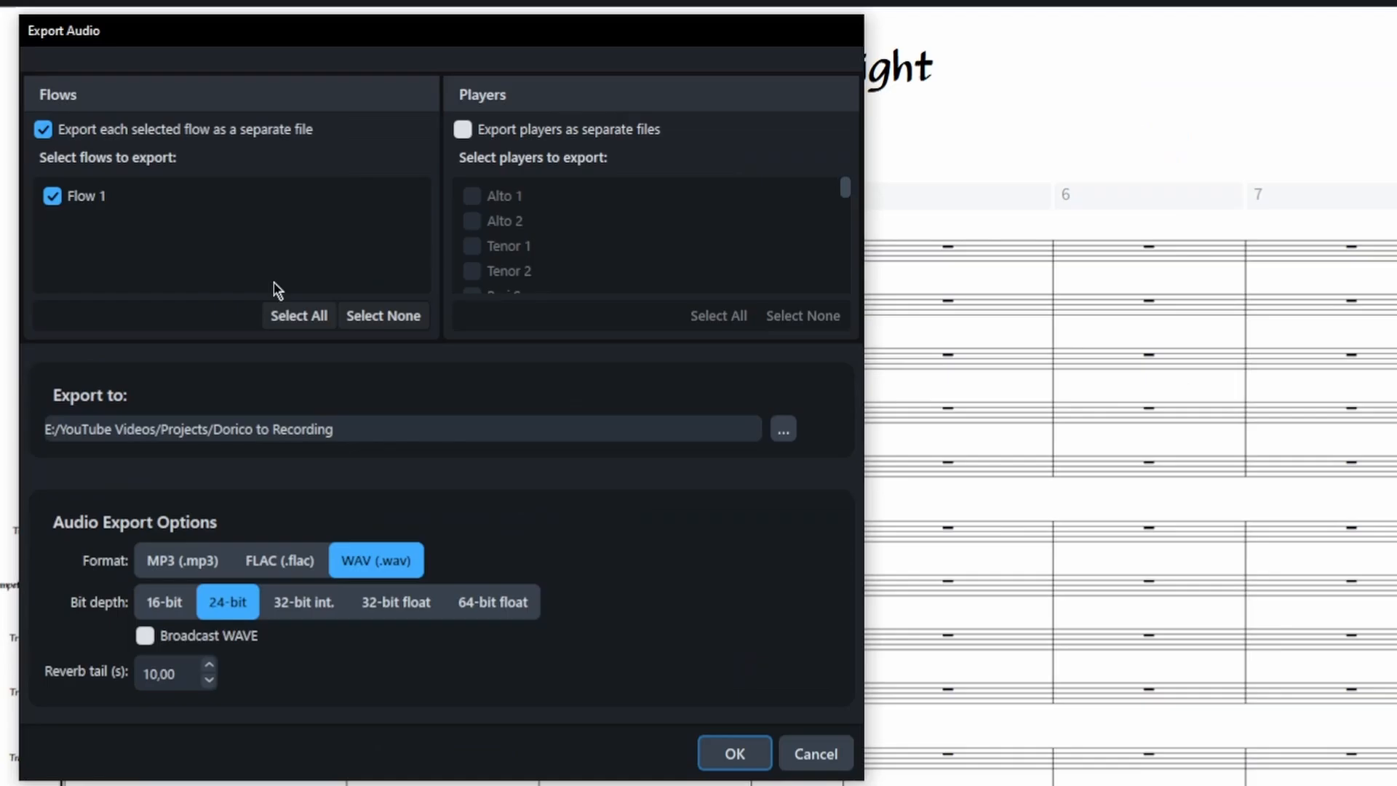
{"action": "left_click", "coordinate": [461, 131]}
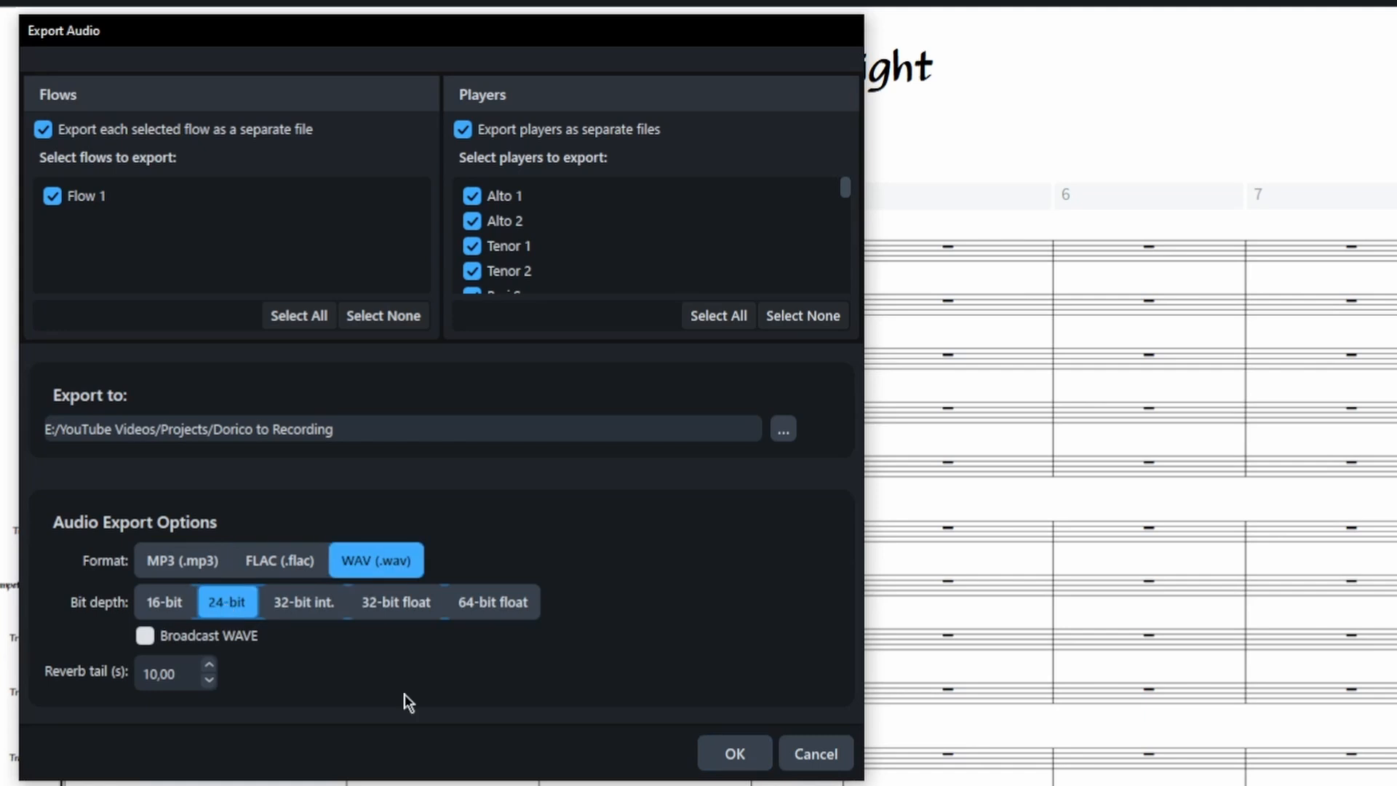
{"action": "left_click", "coordinate": [733, 754]}
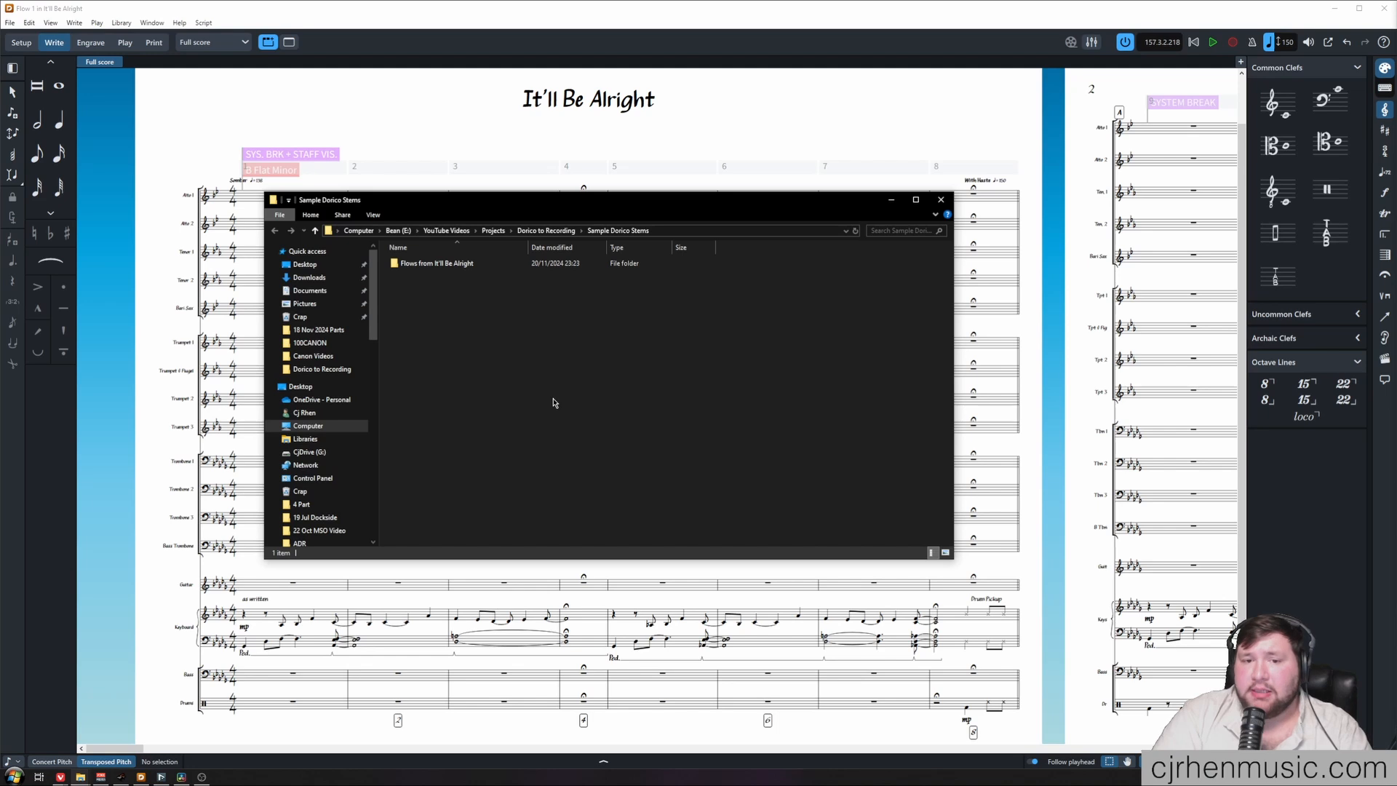
Open the exported "01 - Flow 1" folder and import all its WAV stems into the empty Studio One song as separate tracks
{"action": "double_click", "coordinate": [482, 271]}
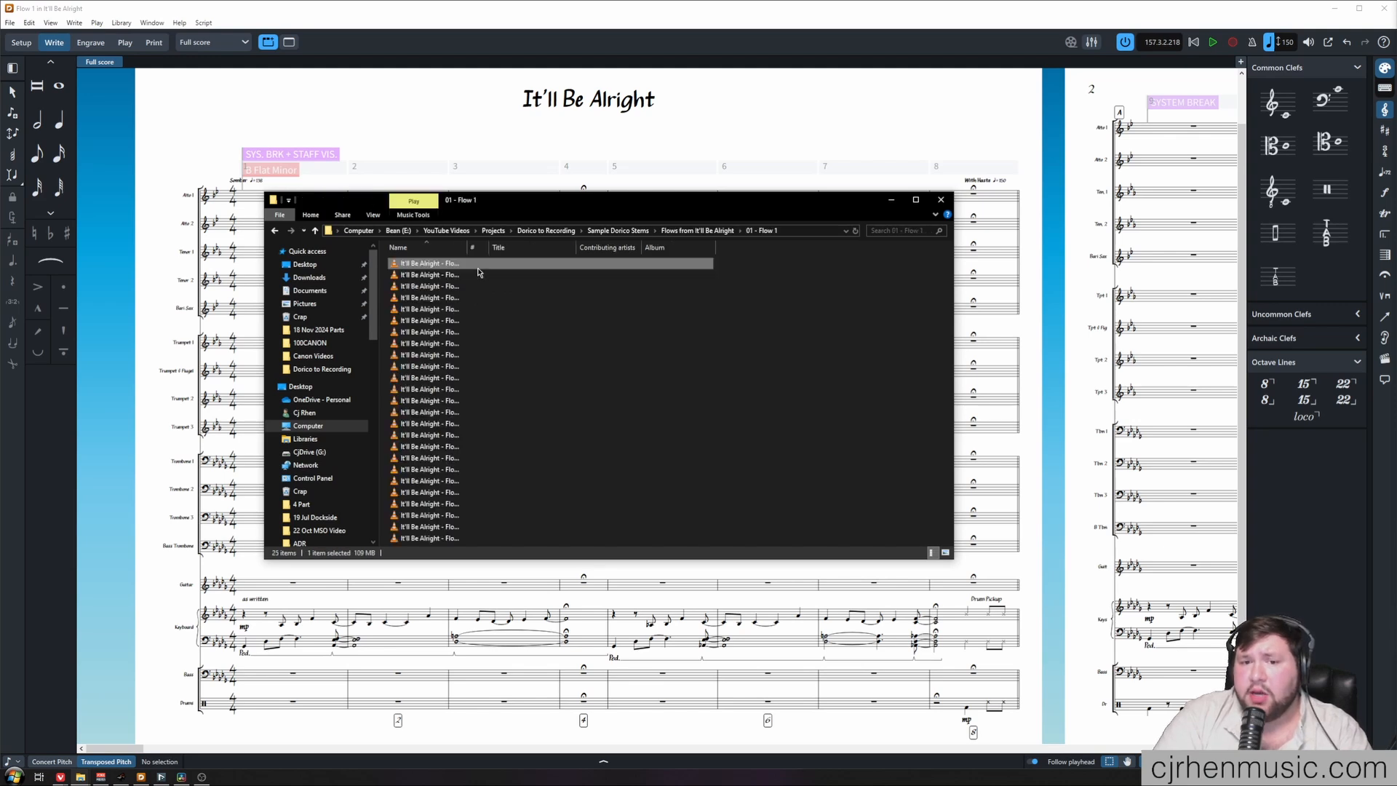
{"action": "left_click_drag", "start_coordinate": [471, 250], "coordinate": [571, 250]}
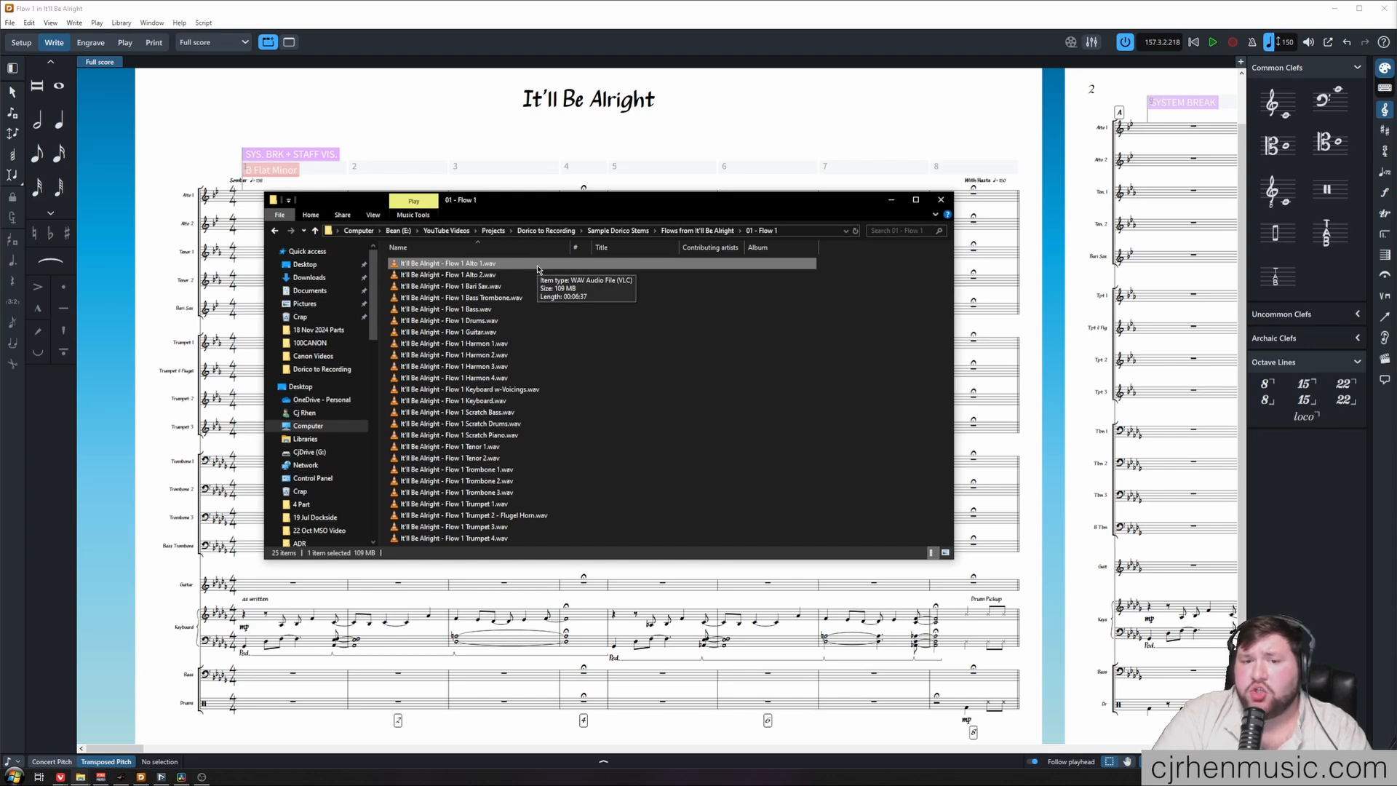
{"action": "left_click", "coordinate": [519, 503]}
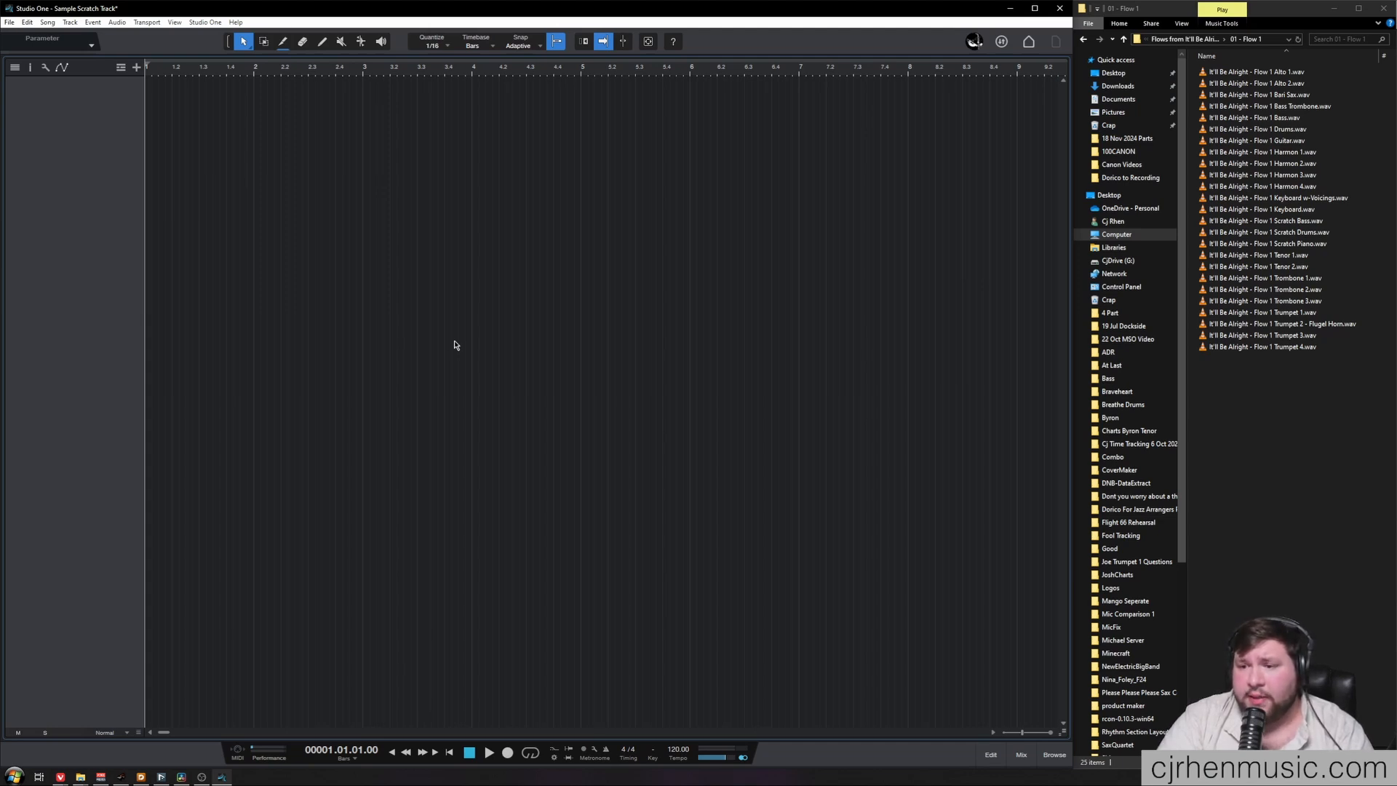
{"action": "key", "text": "ctrl+a"}
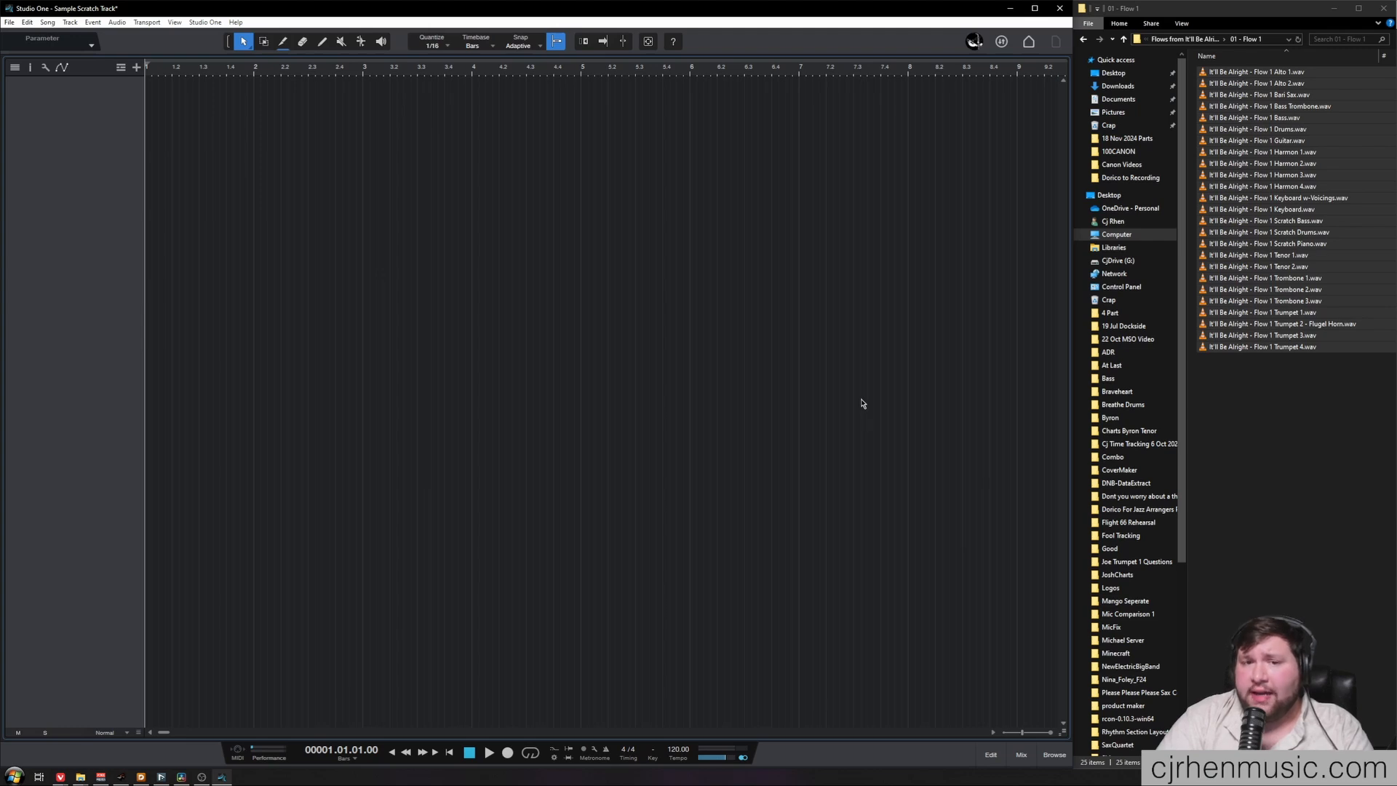
{"action": "left_click_drag", "start_coordinate": [1251, 441], "coordinate": [180, 206]}
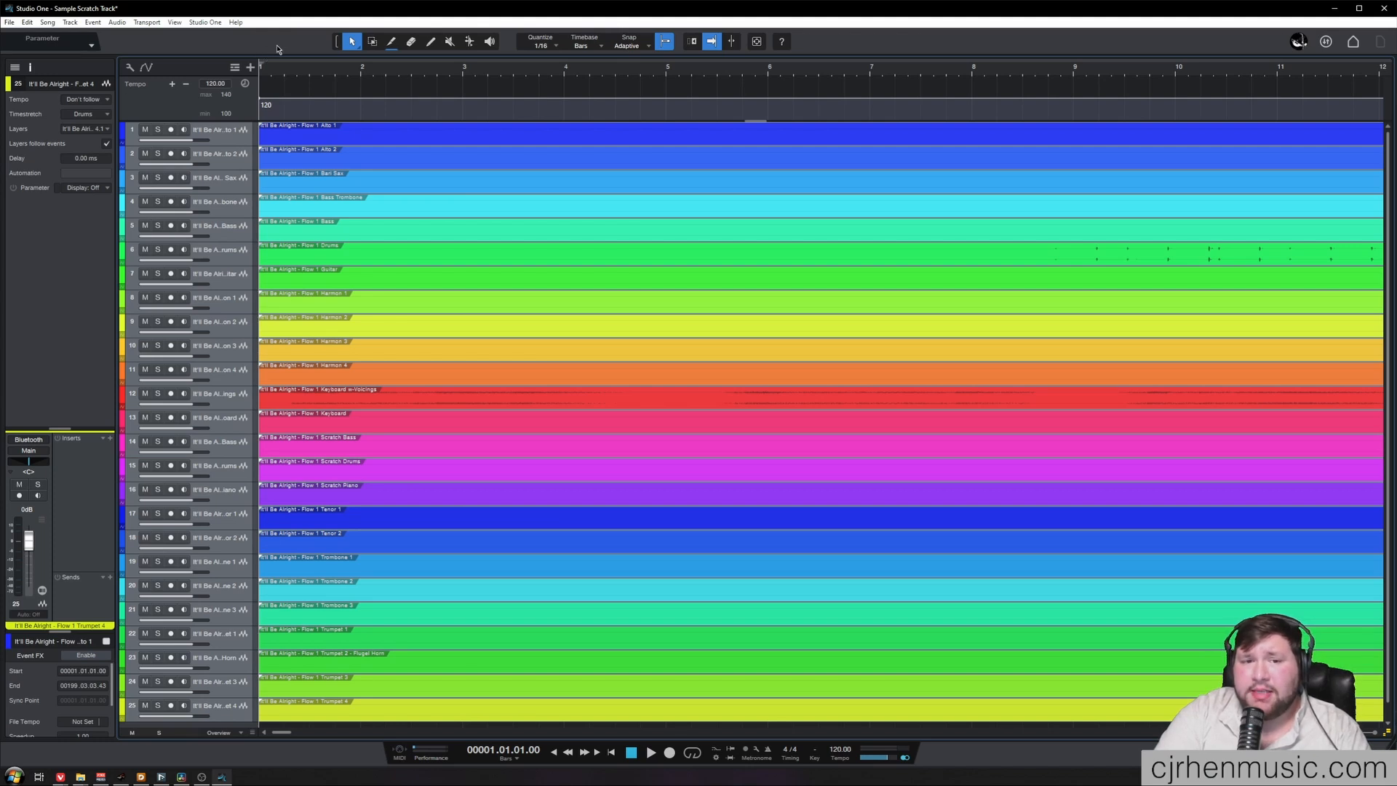
Enlarge the tempo track and set the song's starting tempo to 138
{"action": "left_click_drag", "start_coordinate": [246, 121], "coordinate": [241, 254]}
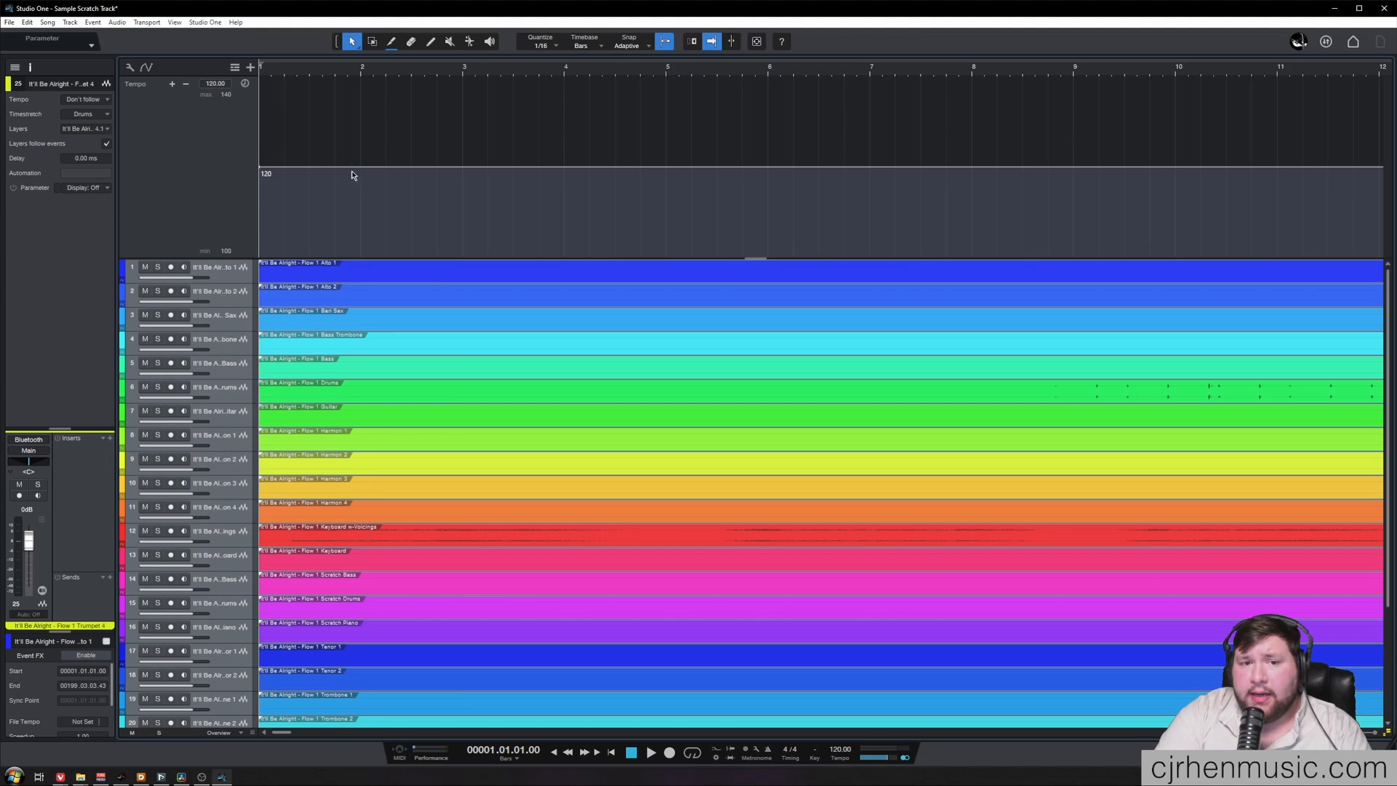
{"action": "left_click_drag", "start_coordinate": [261, 168], "coordinate": [260, 136]}
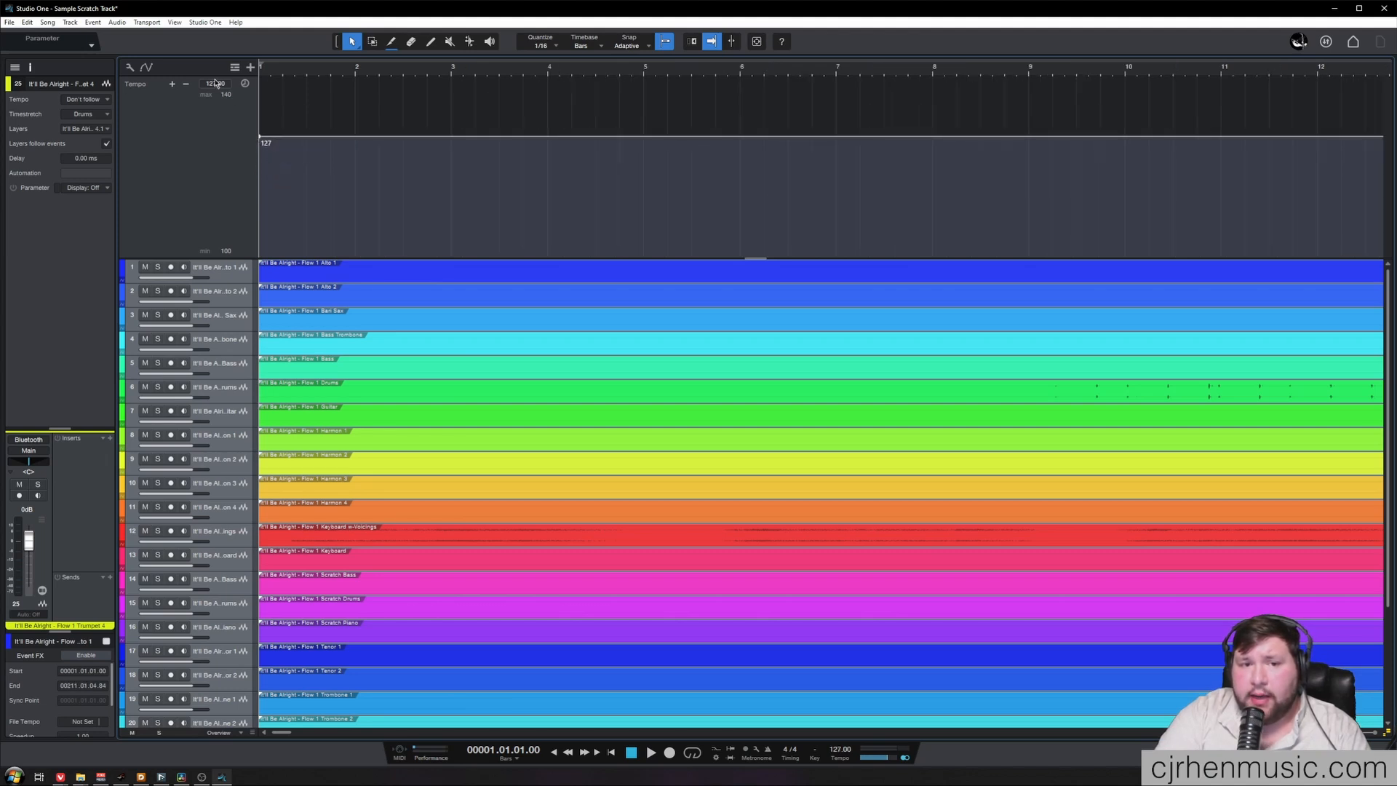
{"action": "double_click", "coordinate": [215, 84]}
{"action": "type", "text": "138"}
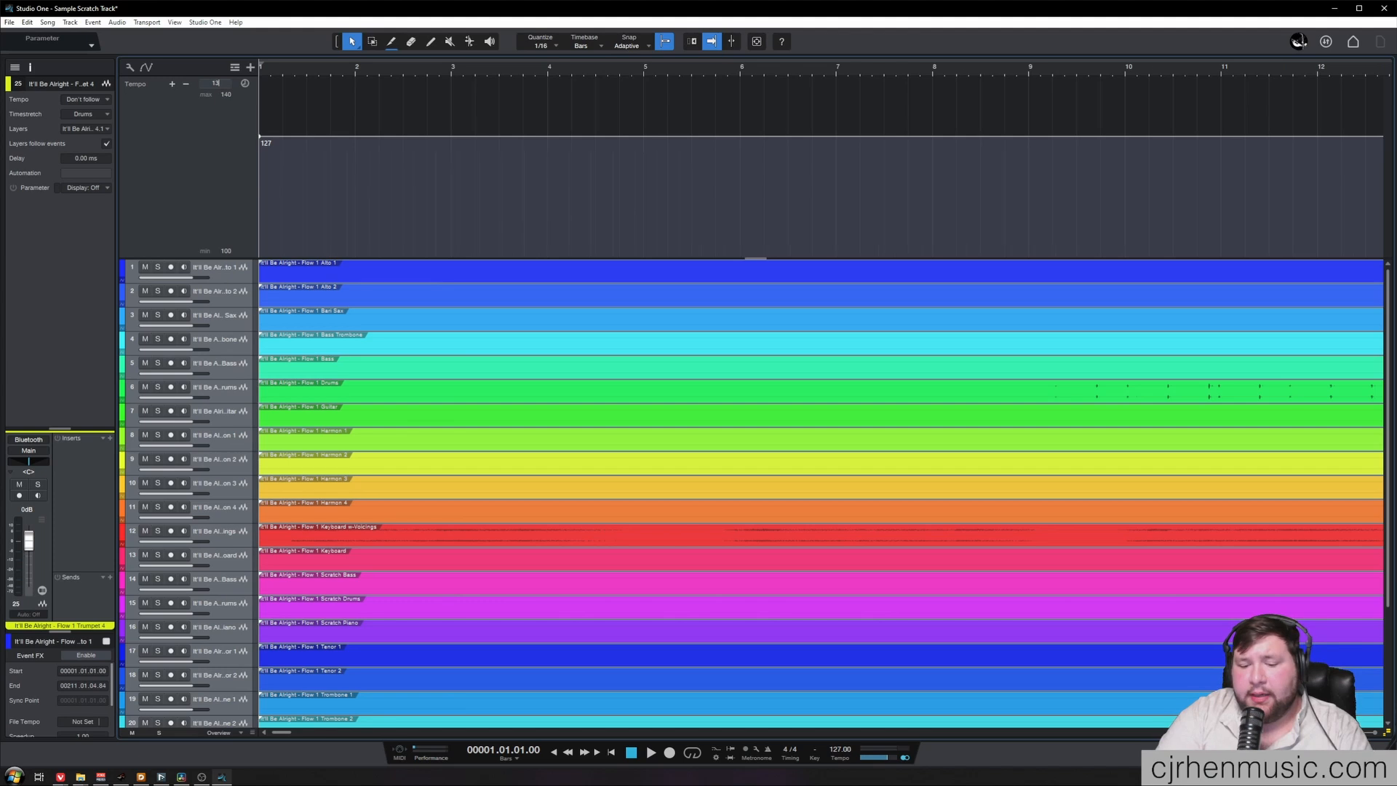
{"action": "key", "text": "Return"}
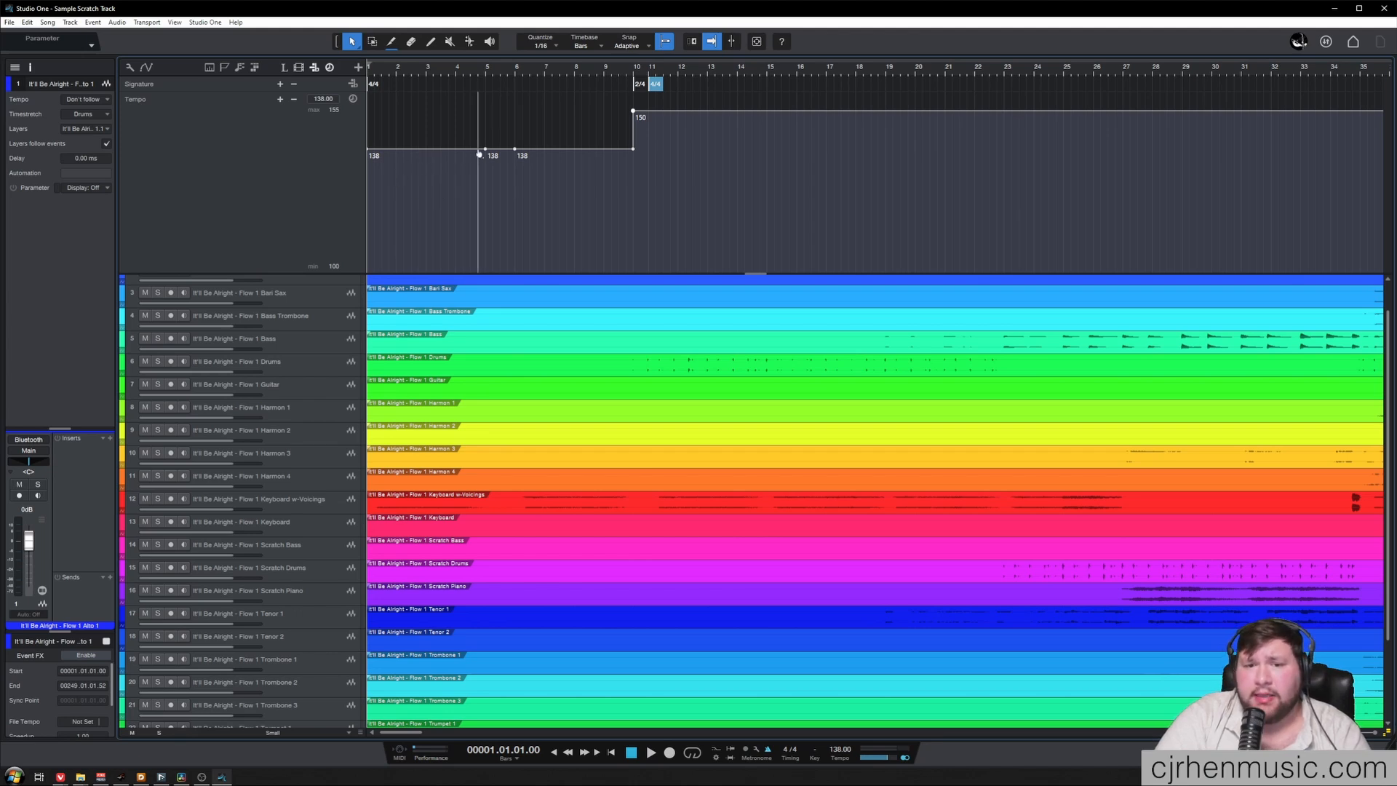
Render the metronome click to its own audio track and close the metronome setup
{"action": "left_click", "coordinate": [649, 75]}
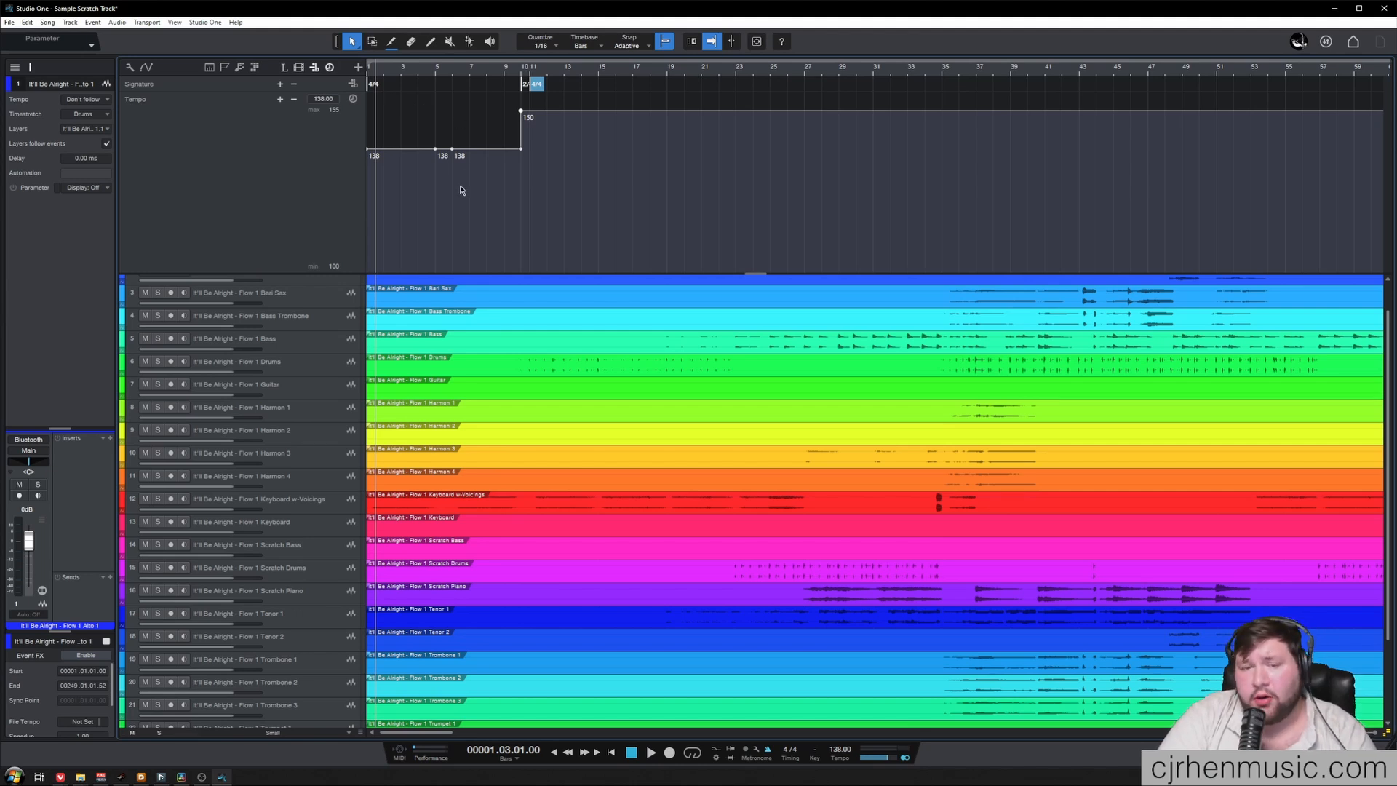
{"action": "left_click", "coordinate": [766, 754]}
{"action": "left_click_drag", "start_coordinate": [923, 299], "coordinate": [473, 177]}
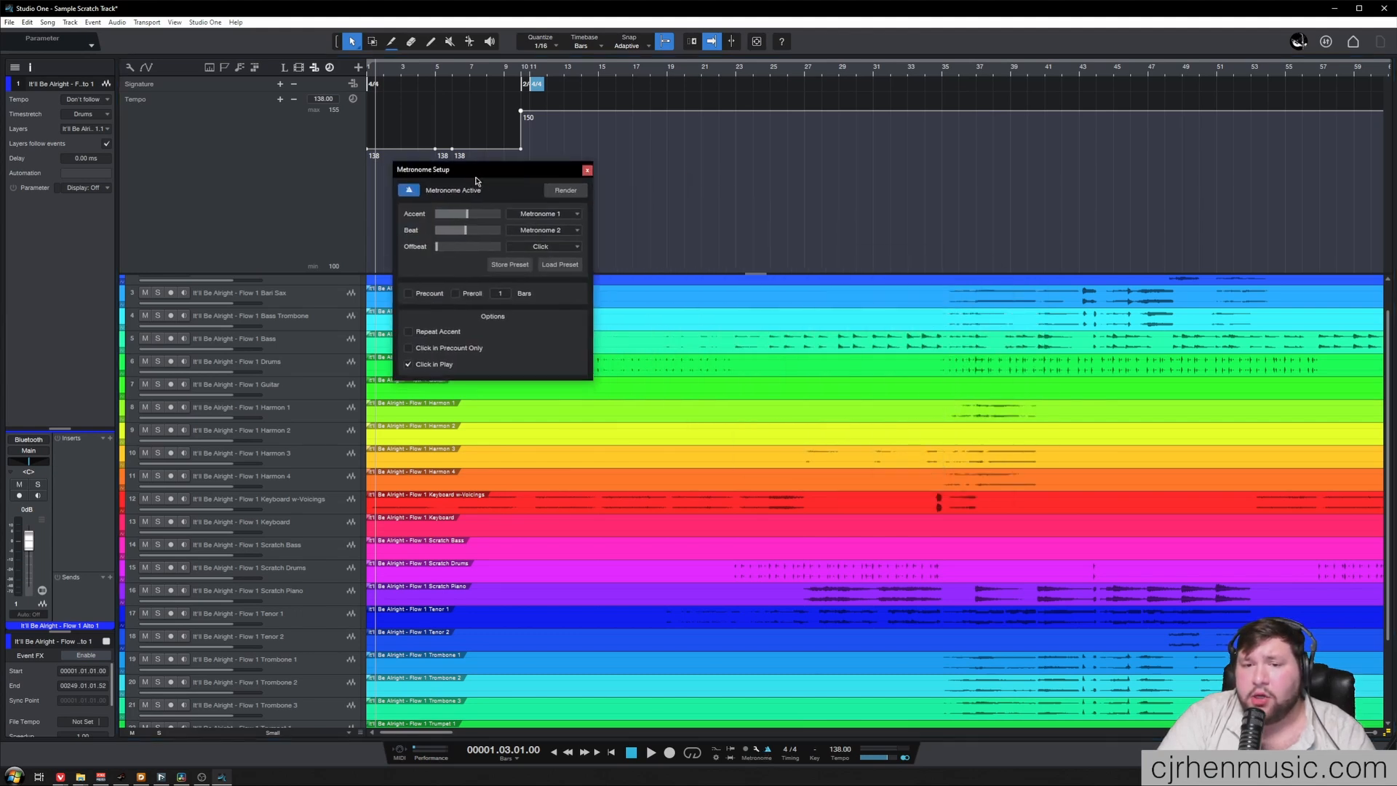
{"action": "left_click", "coordinate": [571, 190]}
{"action": "left_click_drag", "start_coordinate": [944, 365], "coordinate": [649, 269]}
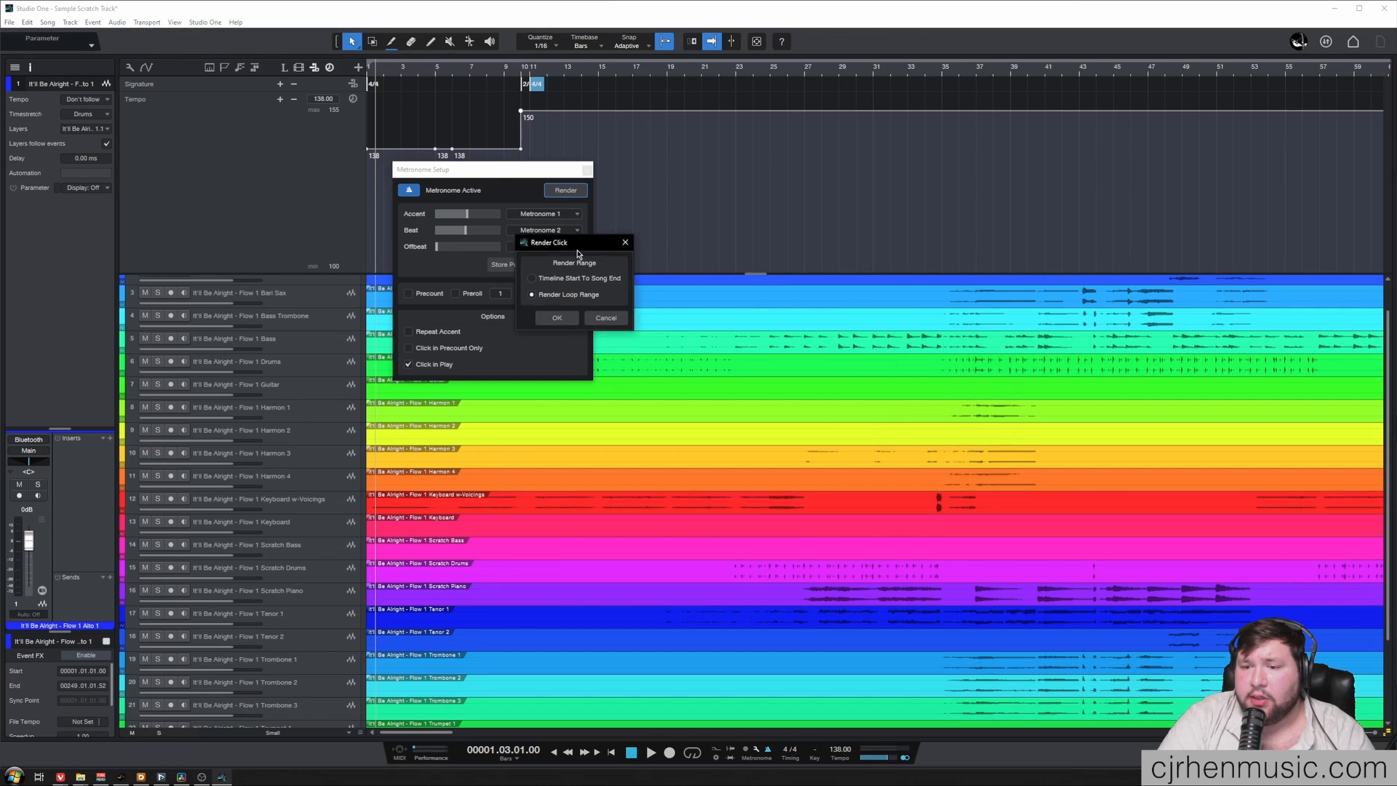
{"action": "left_click", "coordinate": [627, 332]}
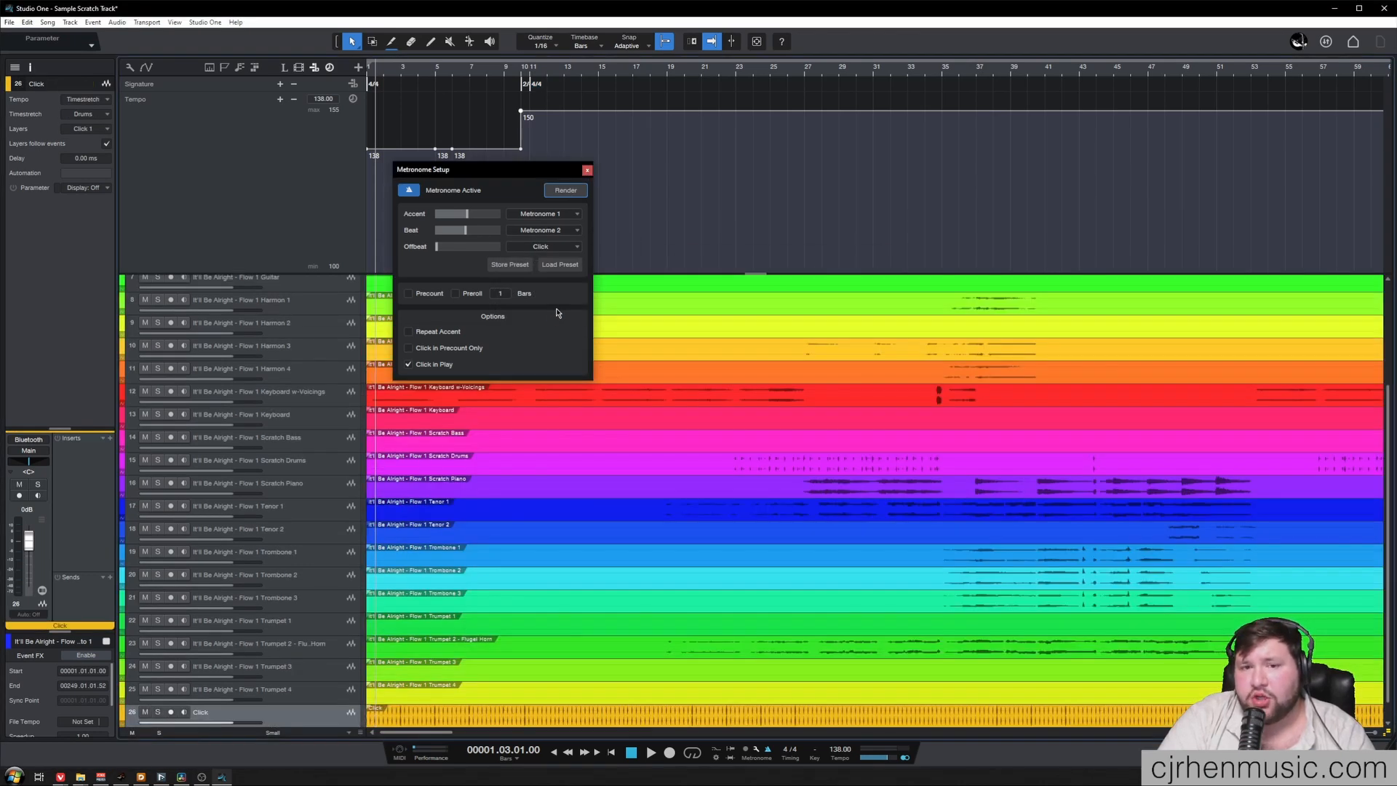
{"action": "left_click", "coordinate": [587, 171]}
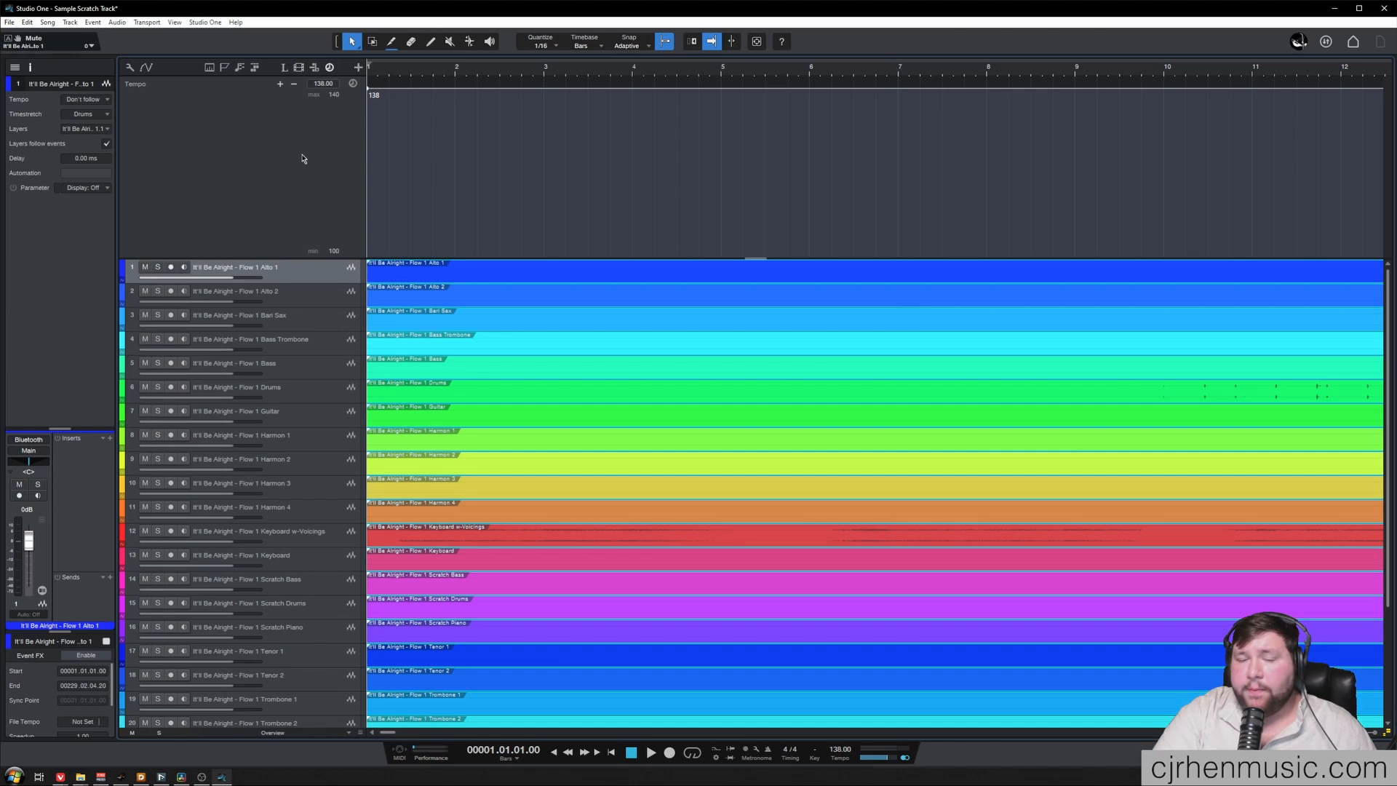
Toggle the mute on the Alto 1 stem and audition the scratch tracks from bar 132
{"action": "left_click", "coordinate": [145, 267]}
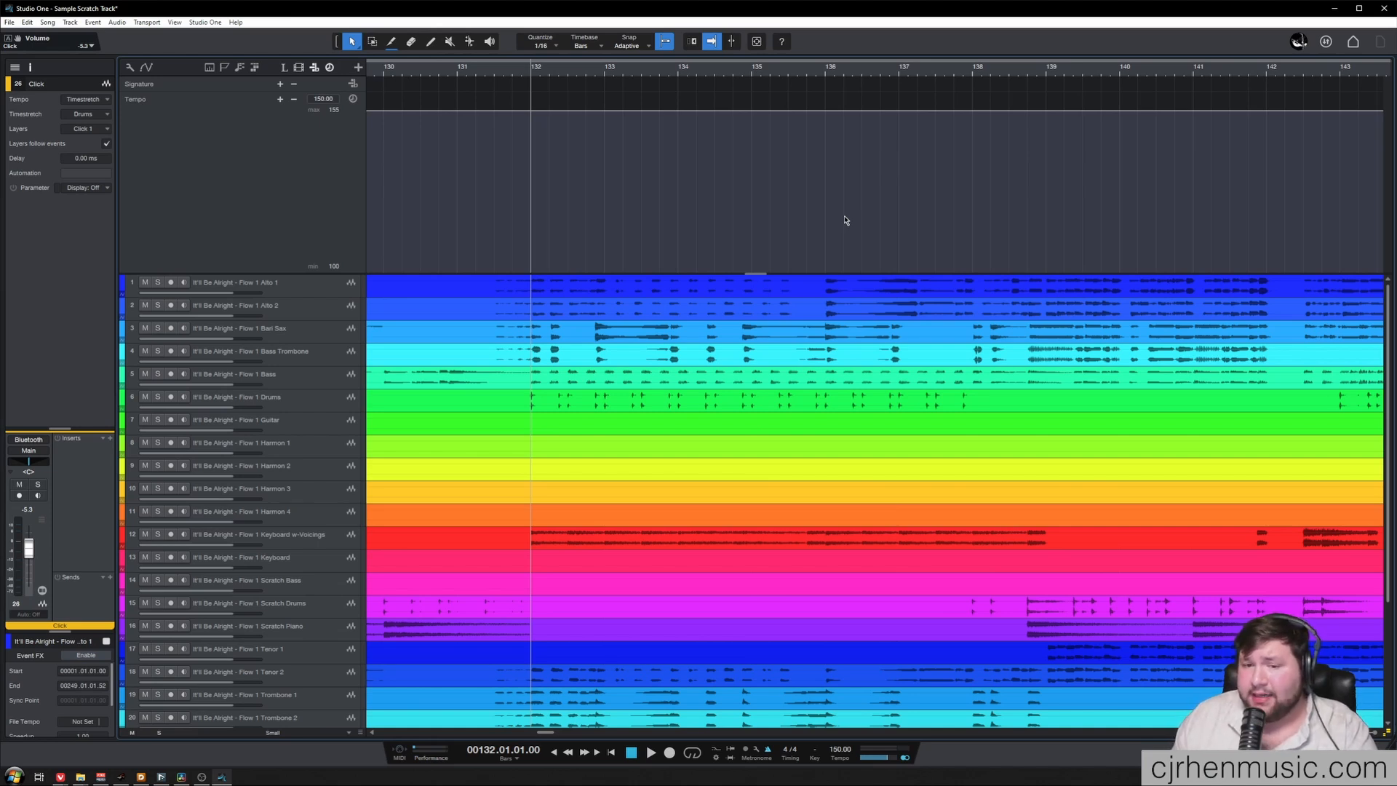
{"action": "key", "text": "space"}
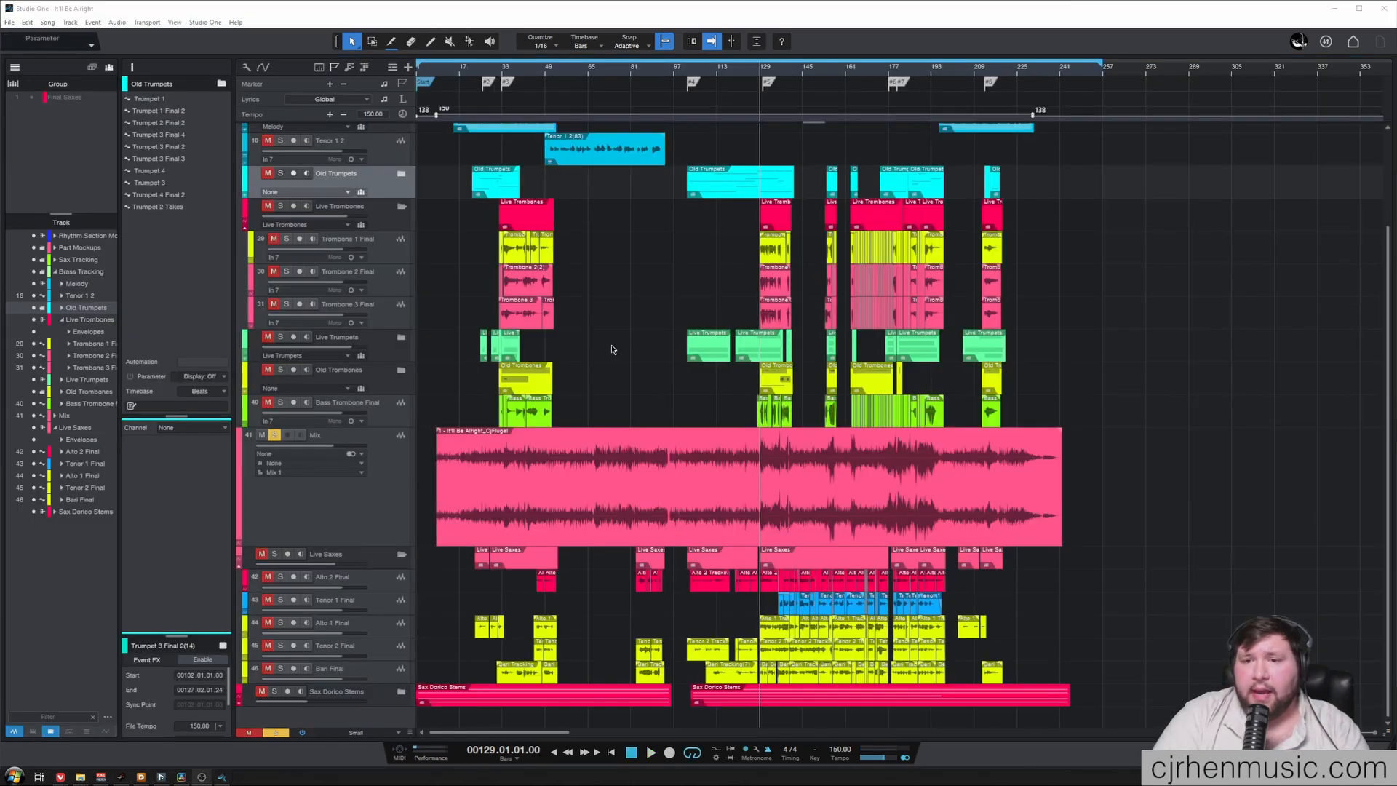
Audition the soloed Mix track of the full "It'll Be Alright" song from bar 129 and save the song
{"action": "scroll", "coordinate": [759, 429], "scroll_direction": "up", "scroll_amount": 7}
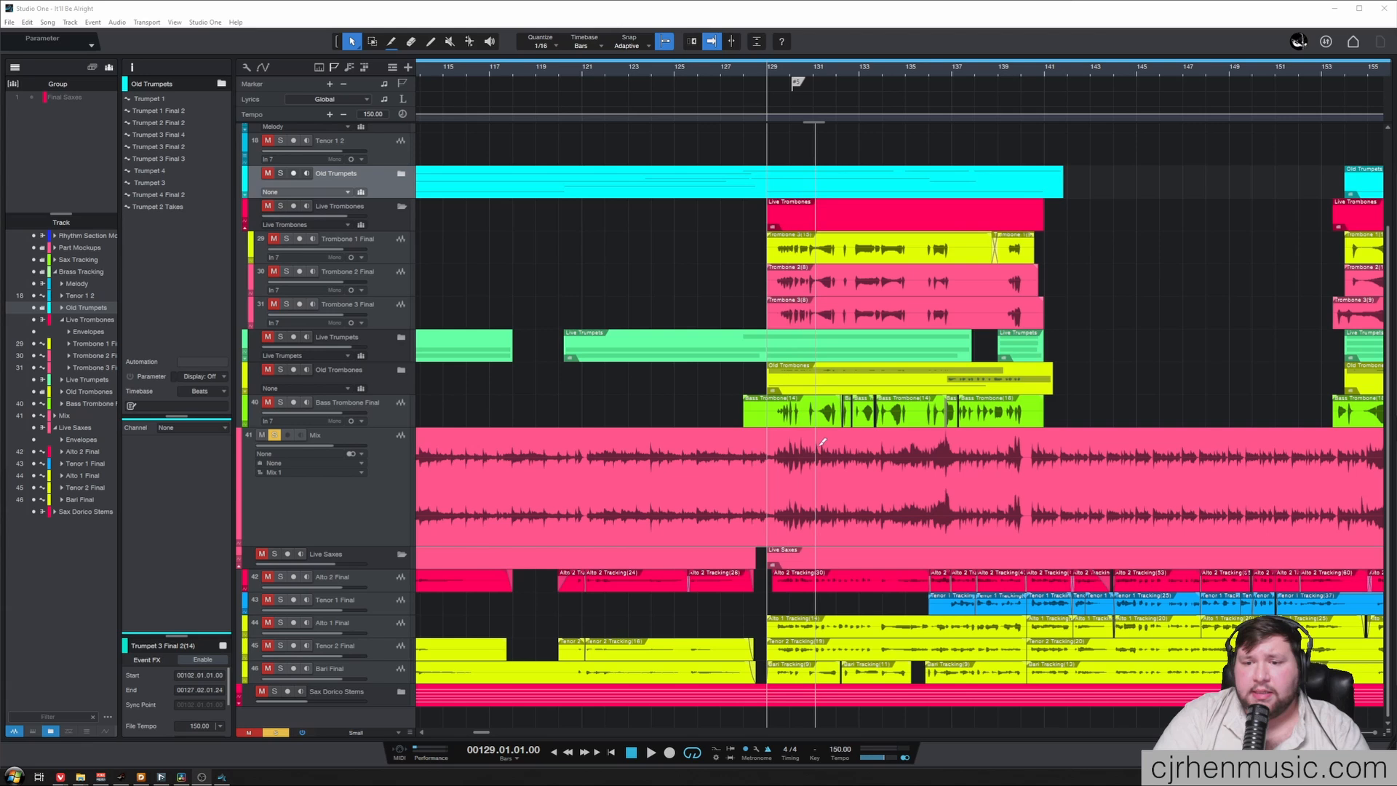
{"action": "scroll", "coordinate": [822, 442], "scroll_direction": "up", "scroll_amount": 5}
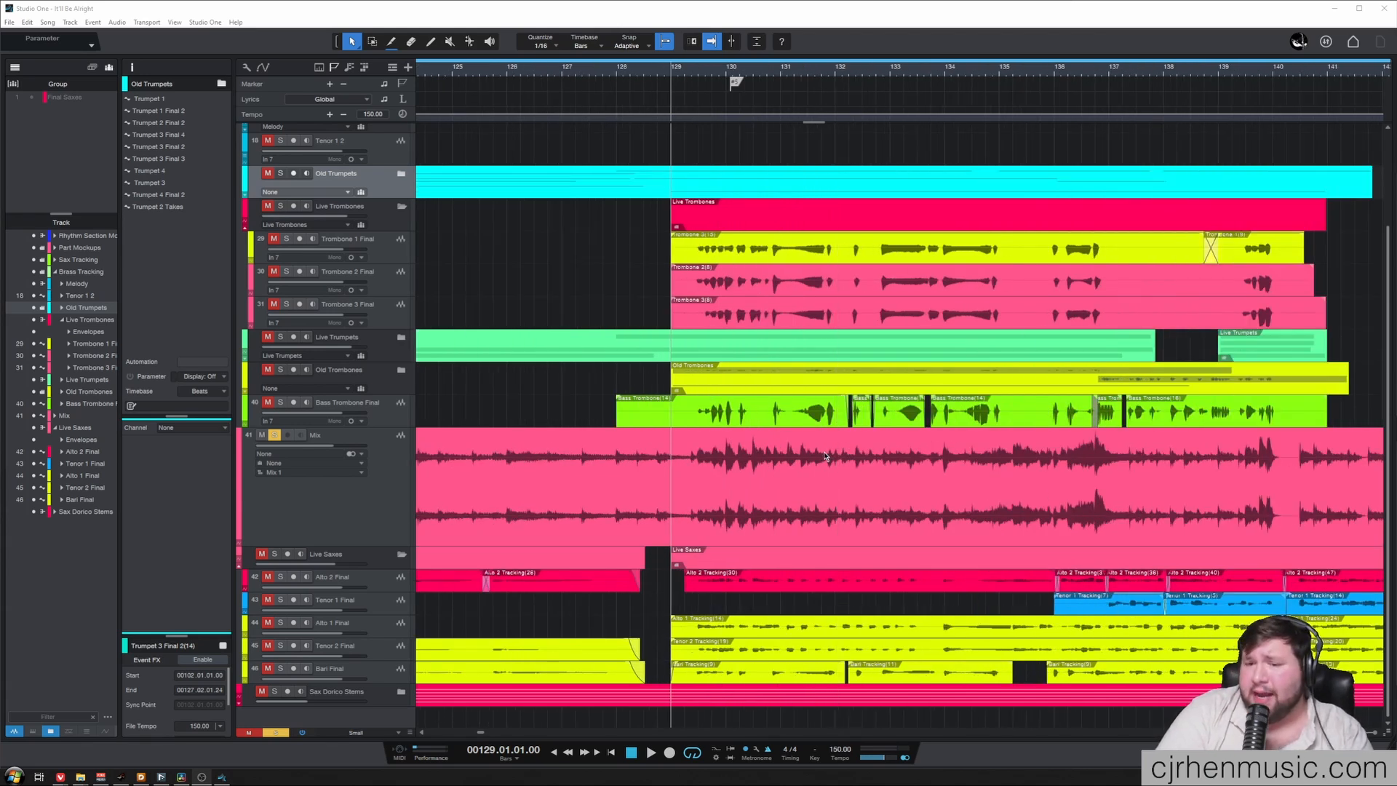
{"action": "left_click", "coordinate": [318, 499]}
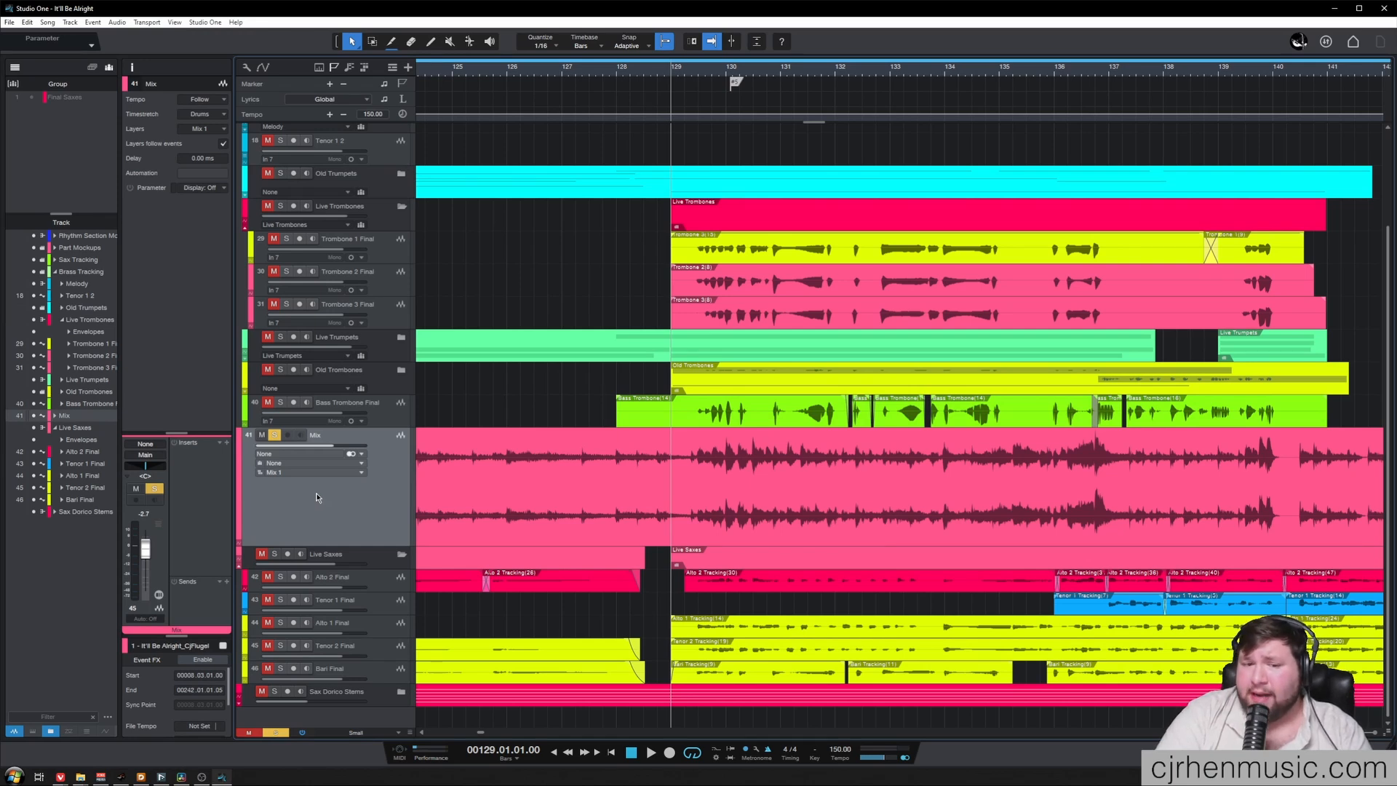
{"action": "left_click", "coordinate": [611, 322]}
{"action": "key", "text": "space"}
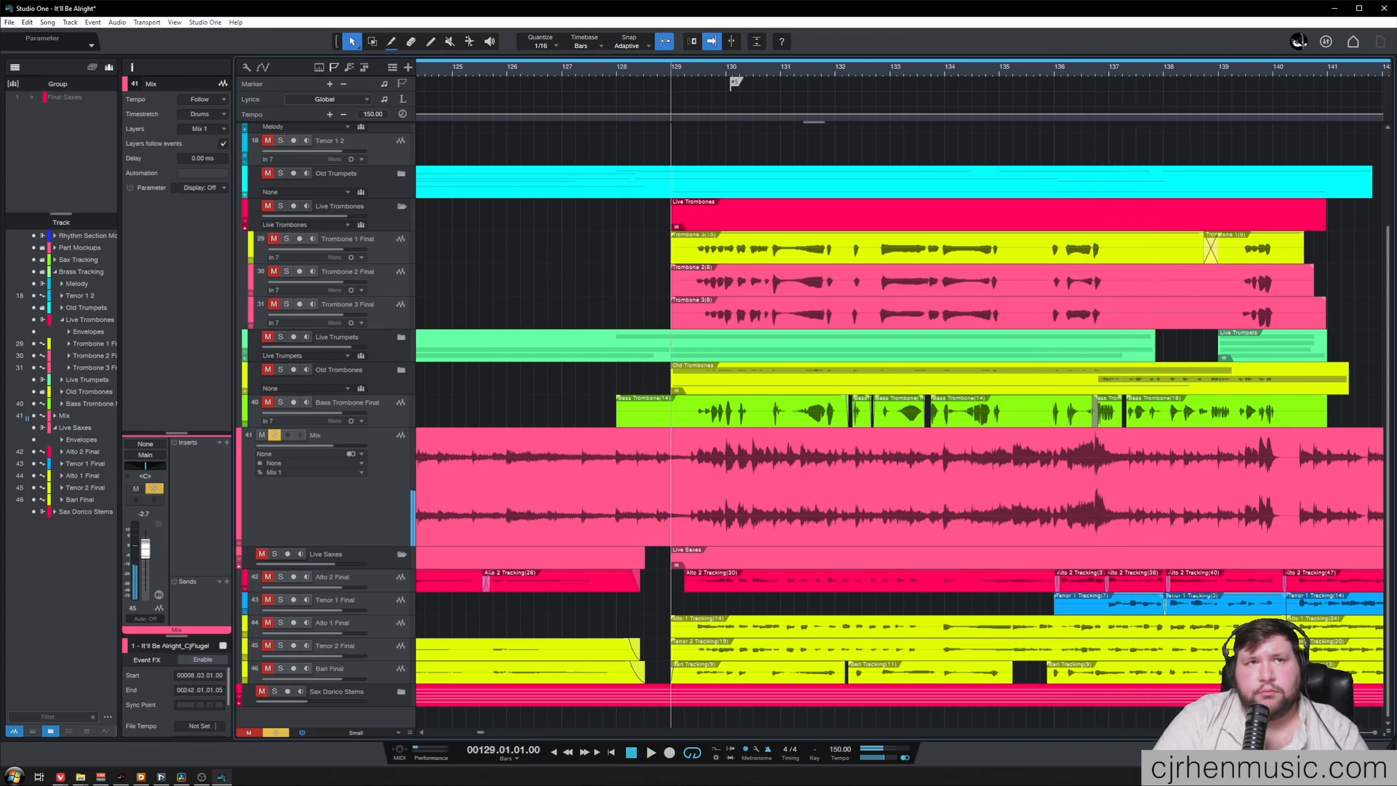
{"action": "key", "text": "space"}
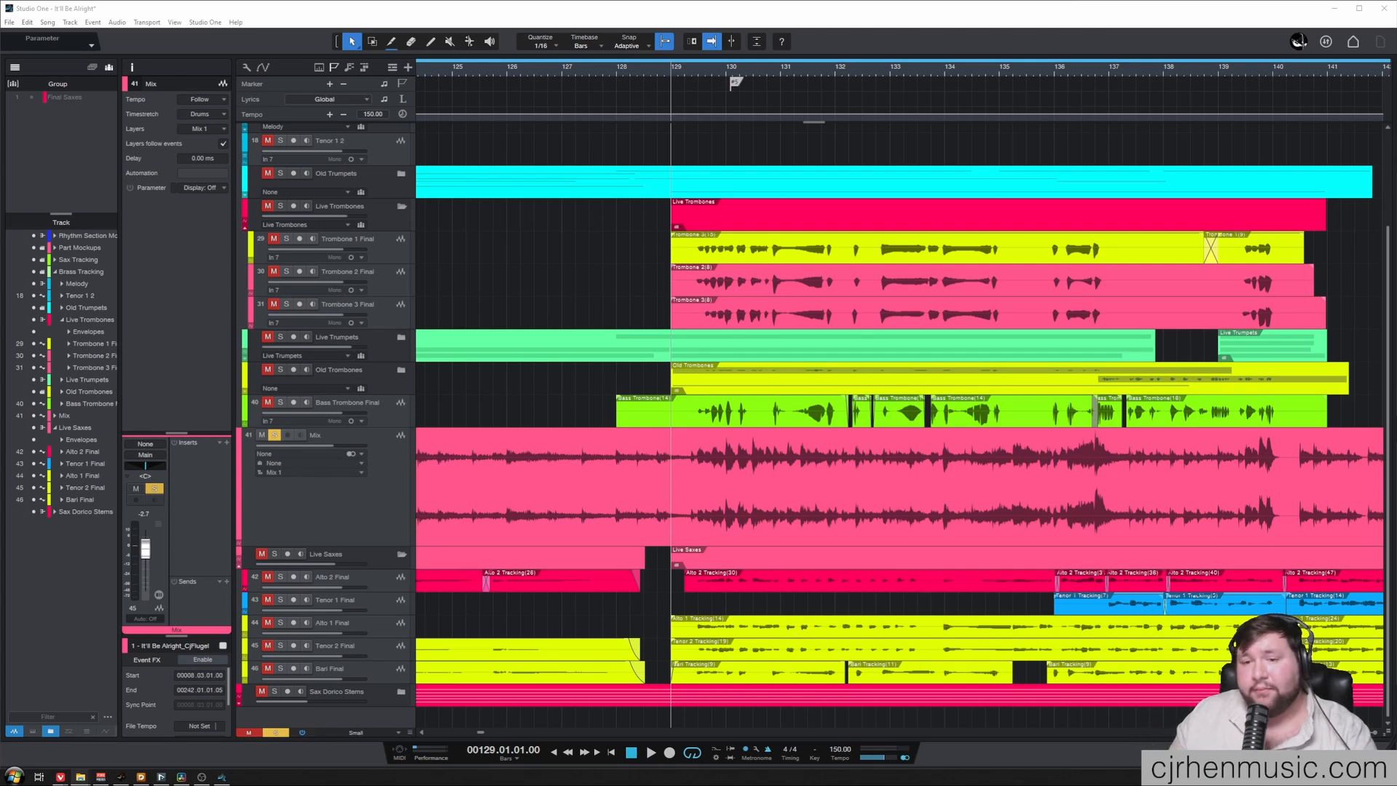
{"action": "left_click", "coordinate": [362, 523]}
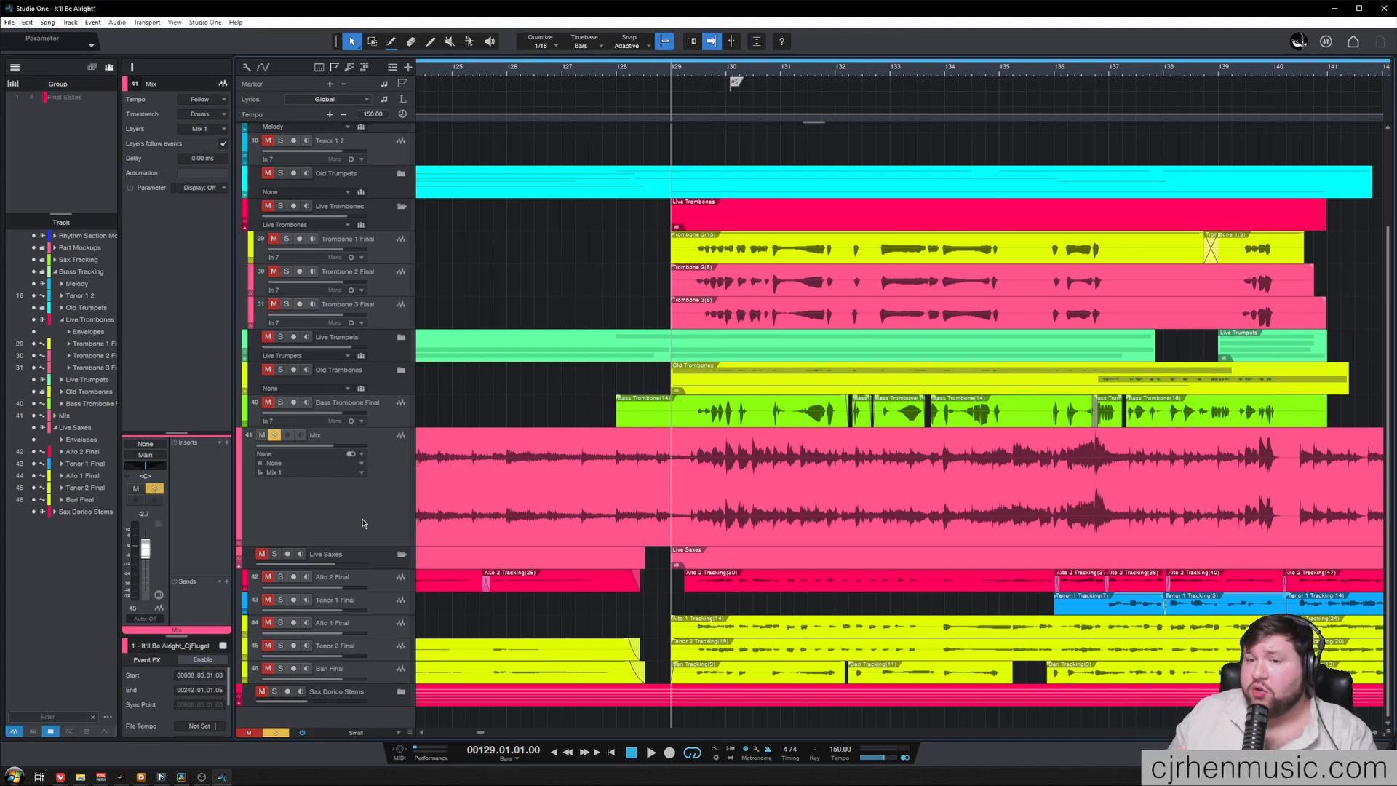
{"action": "key", "text": "ctrl+s"}
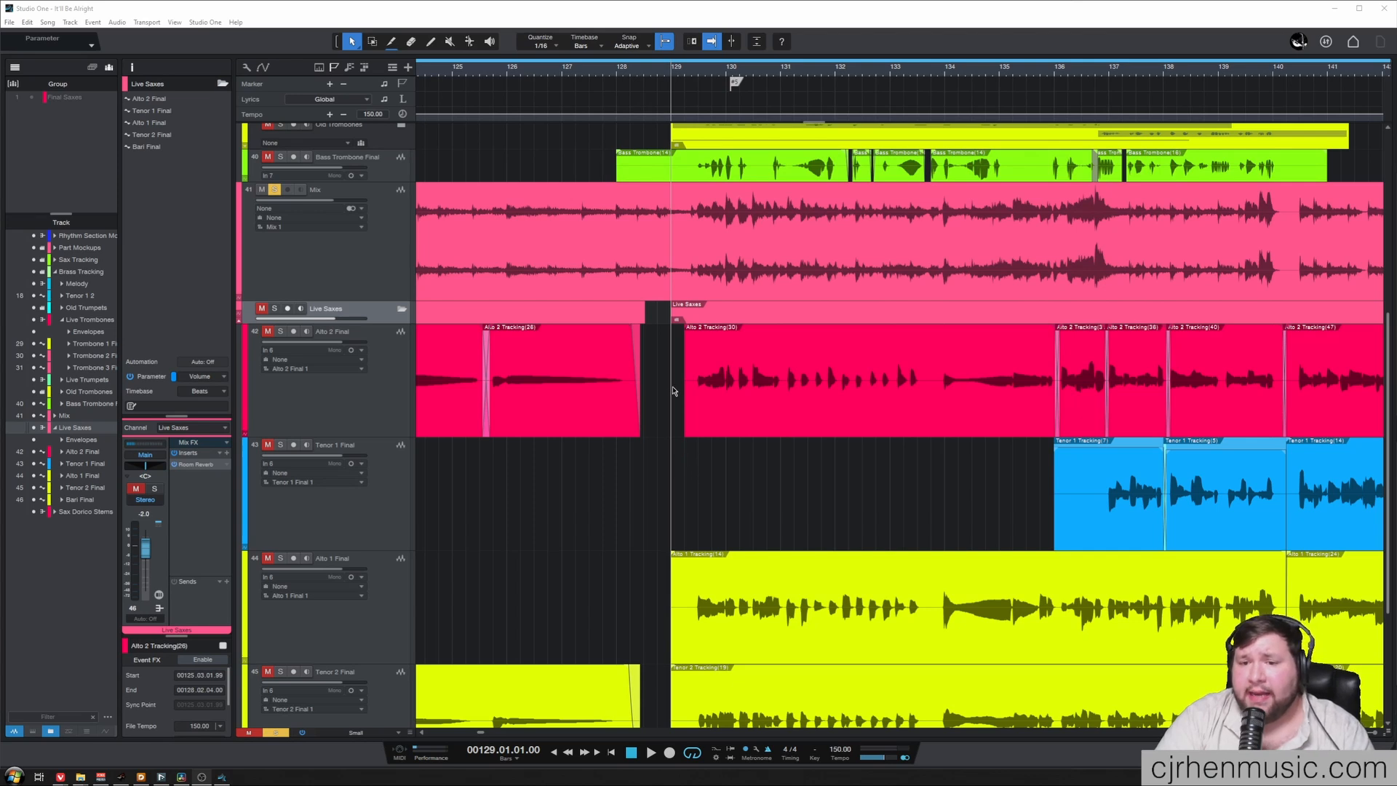
Examine the individual live sax tracks and audition the soloed Tenor 2 Final track from bar 129
{"action": "scroll", "coordinate": [972, 432], "scroll_direction": "down", "scroll_amount": 3}
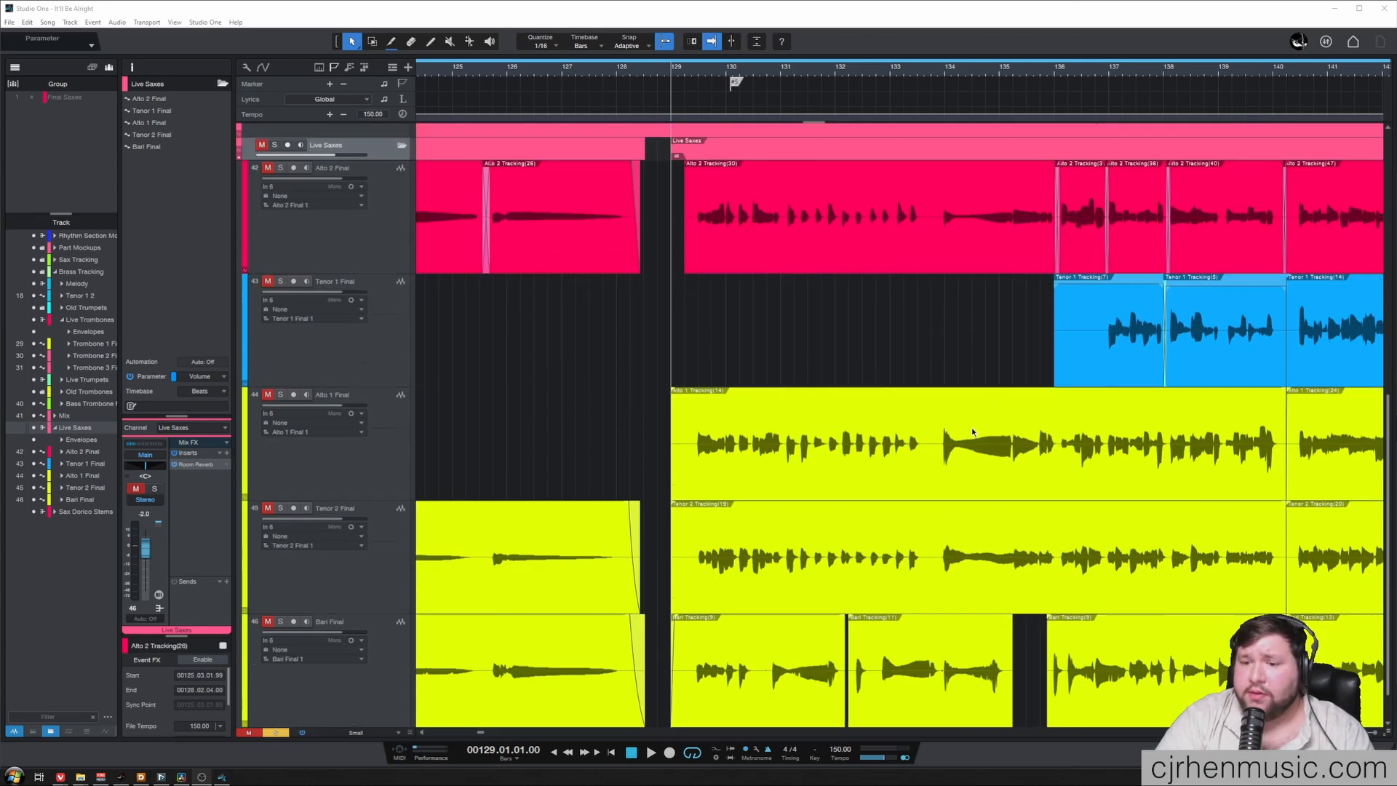
{"action": "left_click", "coordinate": [962, 593]}
{"action": "left_click", "coordinate": [730, 578]}
{"action": "left_click", "coordinate": [771, 551]}
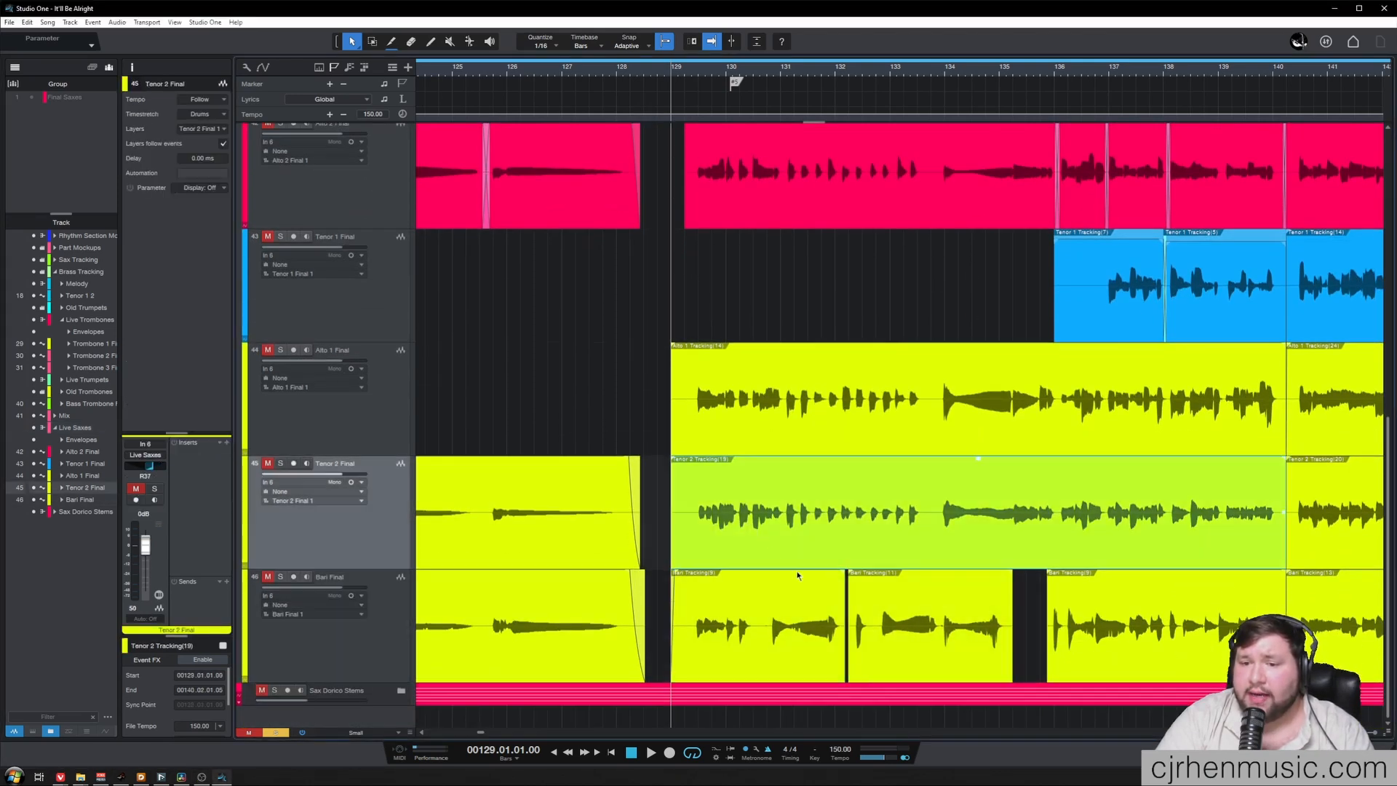
{"action": "scroll", "coordinate": [799, 577], "scroll_direction": "up", "scroll_amount": 1}
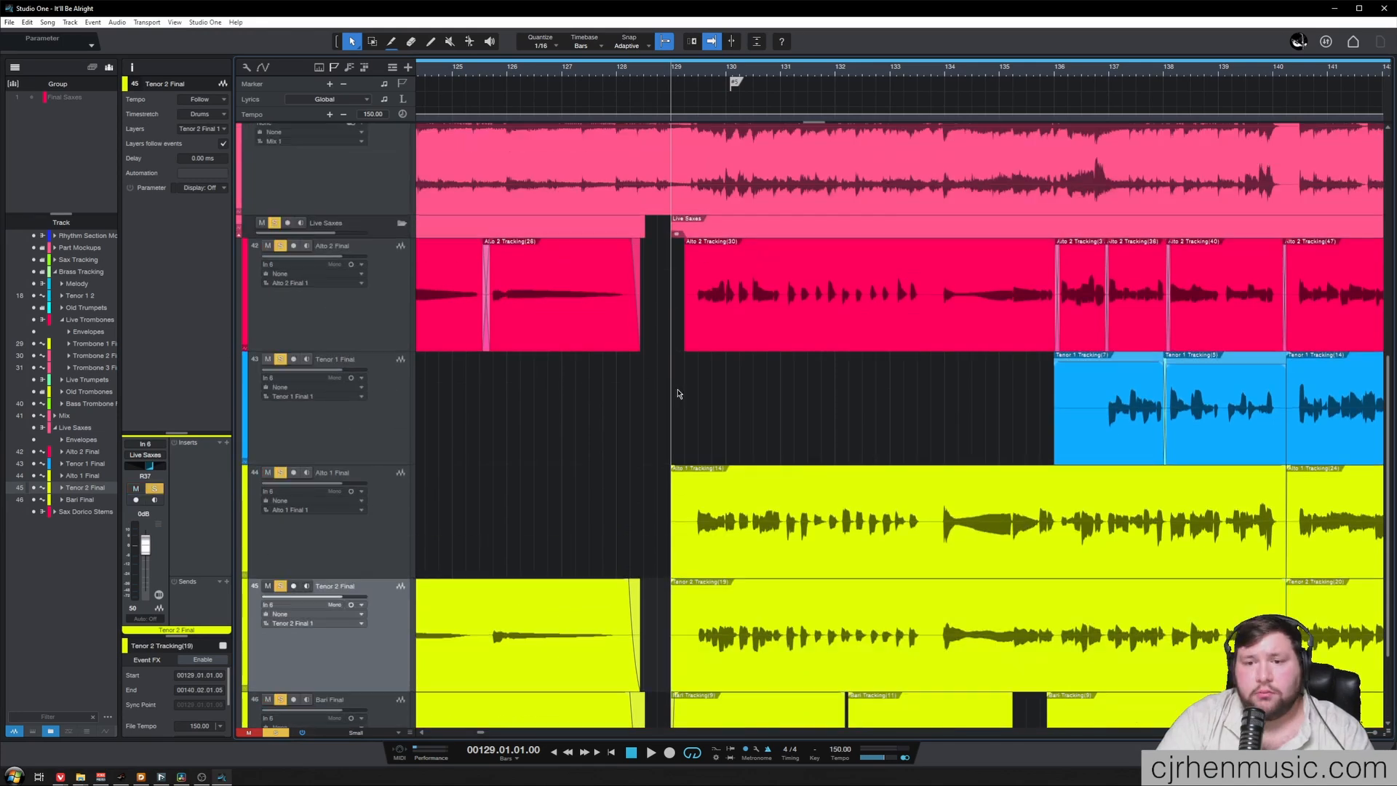
{"action": "key", "text": "space"}
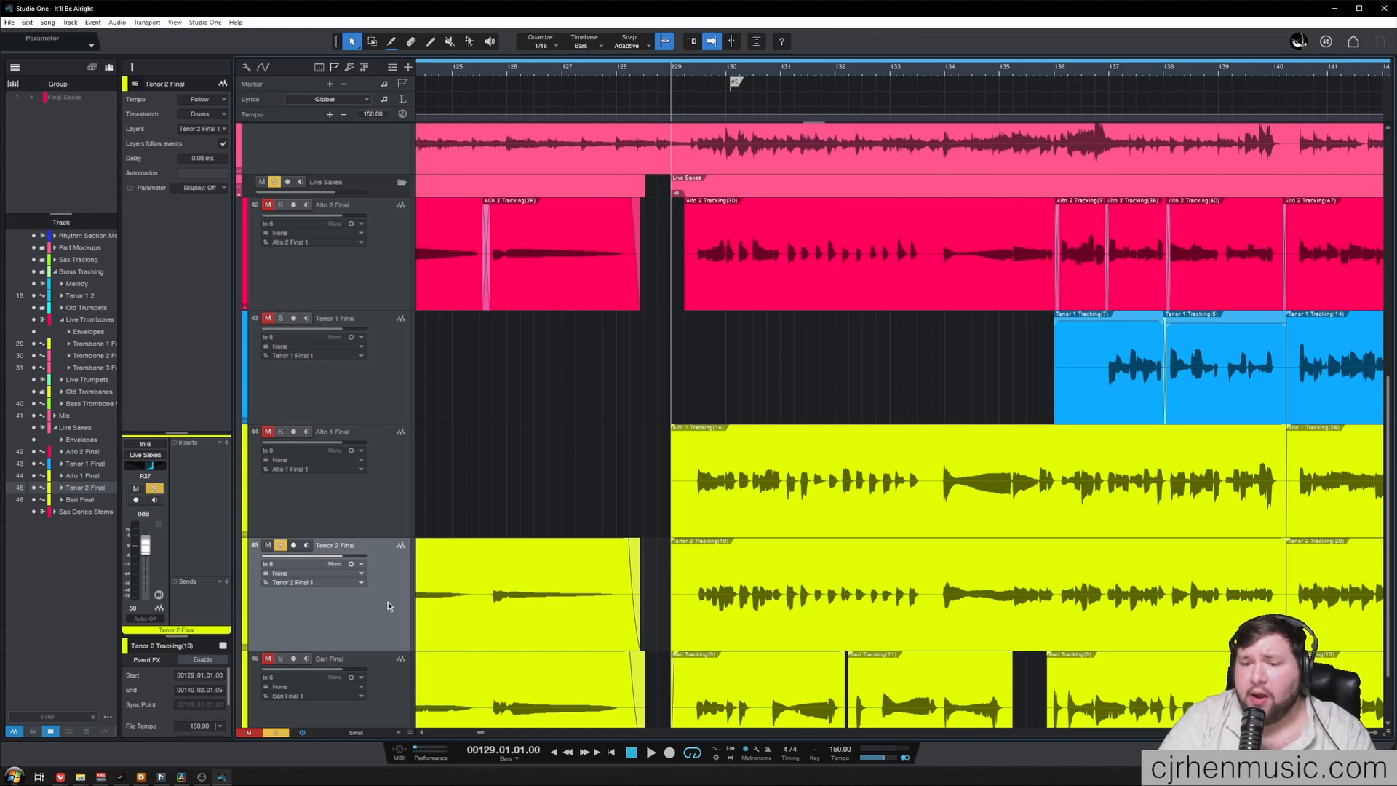
{"action": "key", "text": "space"}
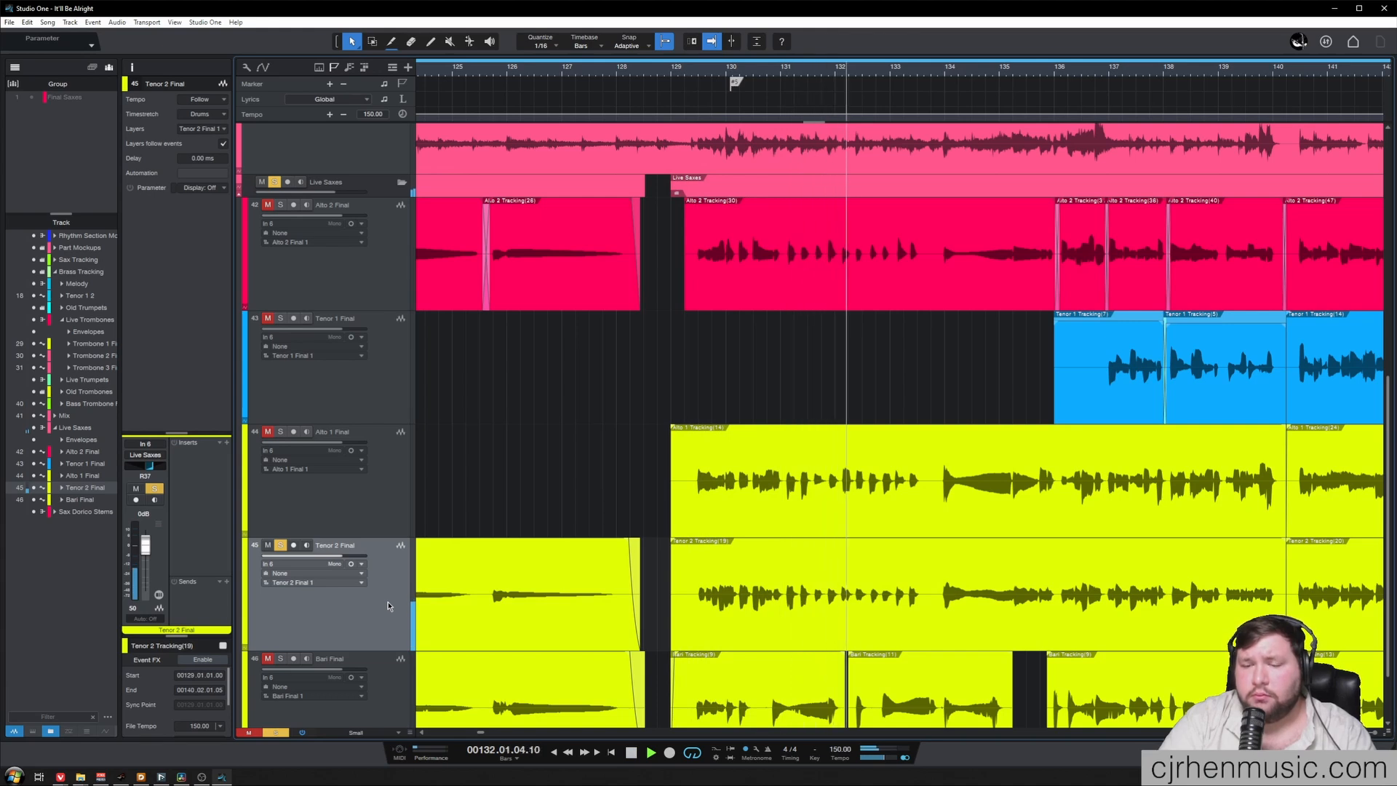
Stop playback, switch to File Explorer and point out the exported WAV stems in the 14 Sep Stems folder
{"action": "key", "text": "space"}
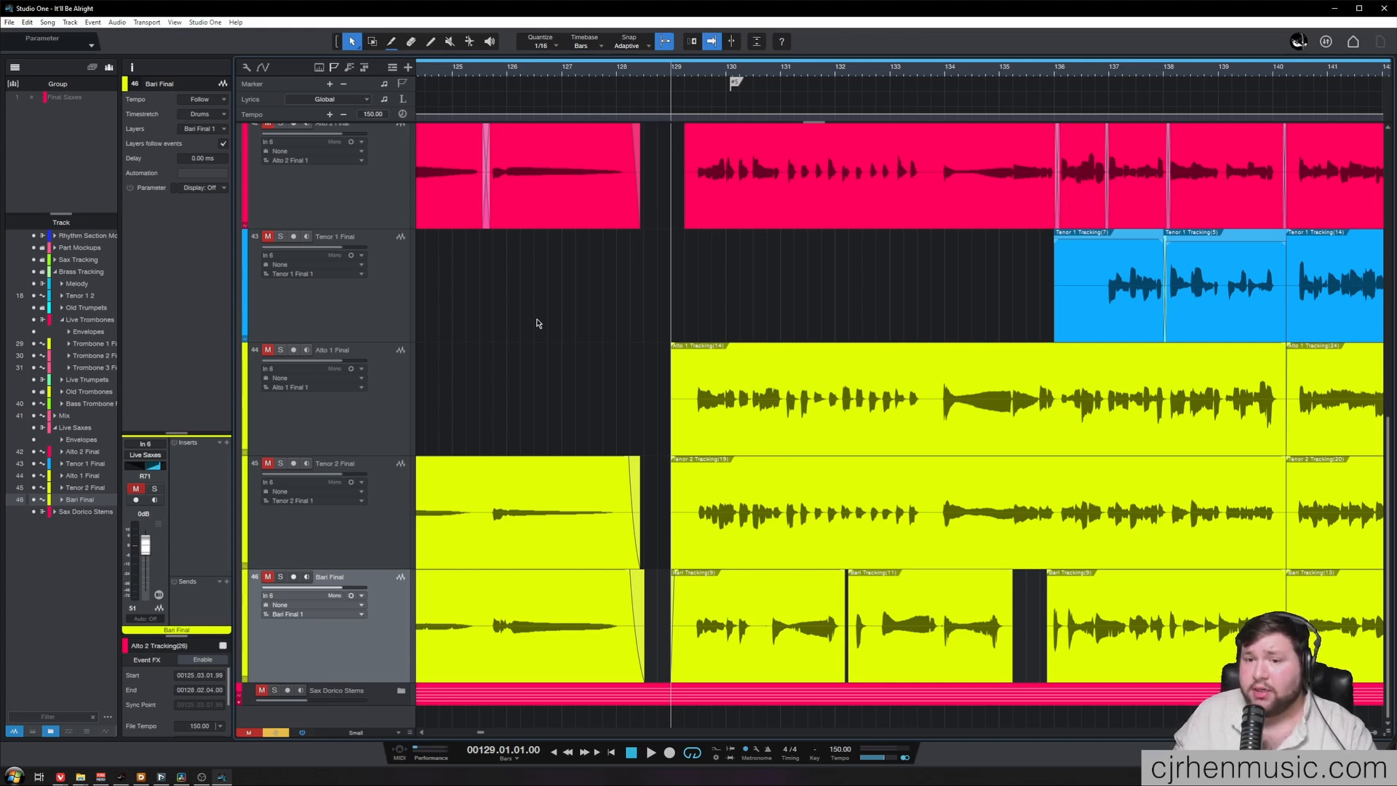
{"action": "key", "text": "alt+Tab"}
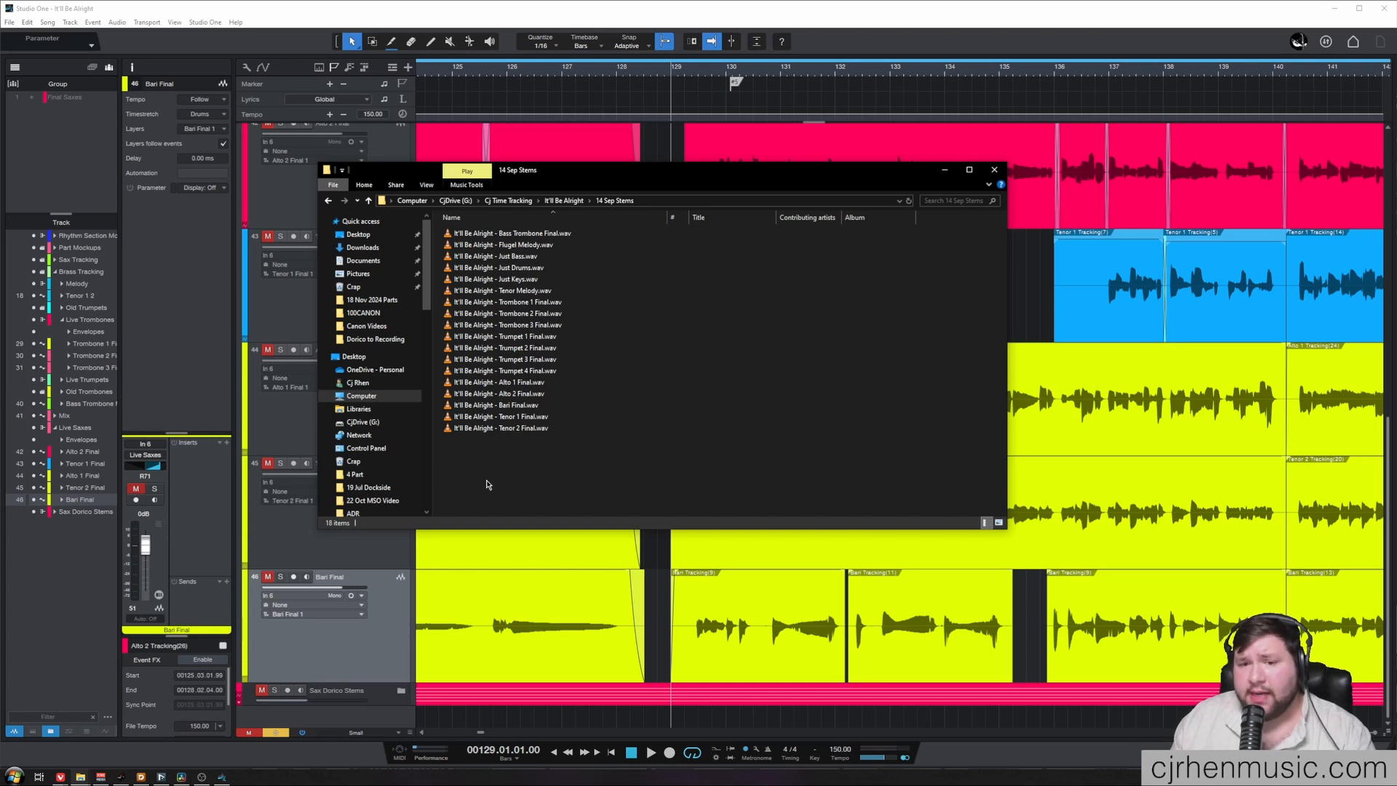
{"action": "left_click_drag", "start_coordinate": [487, 471], "coordinate": [546, 234]}
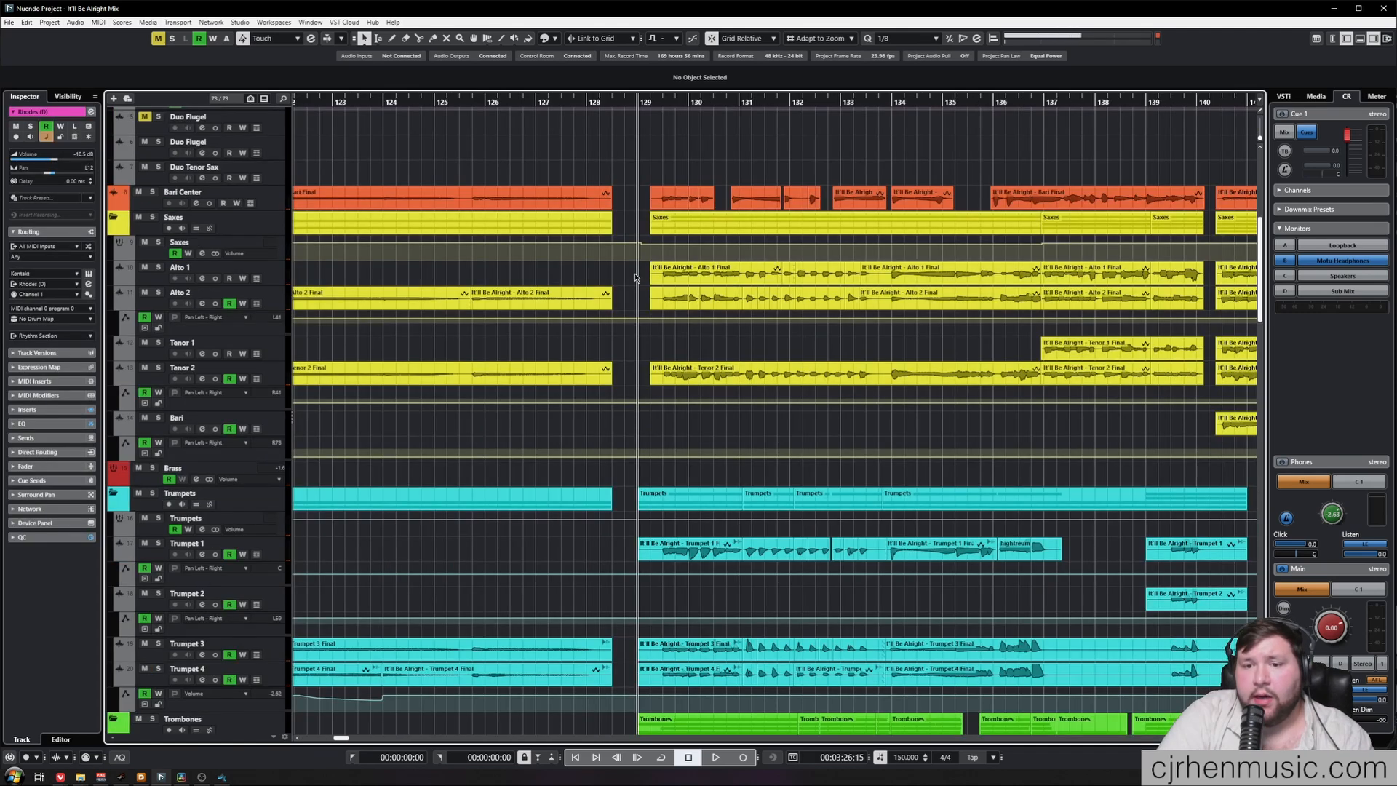
Switch to the Nuendo mix project and examine the live sax and trumpet tracks around bar 129
{"action": "left_click_drag", "start_coordinate": [636, 274], "coordinate": [1186, 543]}
{"action": "scroll", "coordinate": [1168, 520], "scroll_direction": "down", "scroll_amount": 4}
{"action": "scroll", "coordinate": [1174, 522], "scroll_direction": "up", "scroll_amount": 4}
{"action": "scroll", "coordinate": [1174, 522], "scroll_direction": "up", "scroll_amount": 4}
{"action": "scroll", "coordinate": [568, 416], "scroll_direction": "right", "scroll_amount": 2}
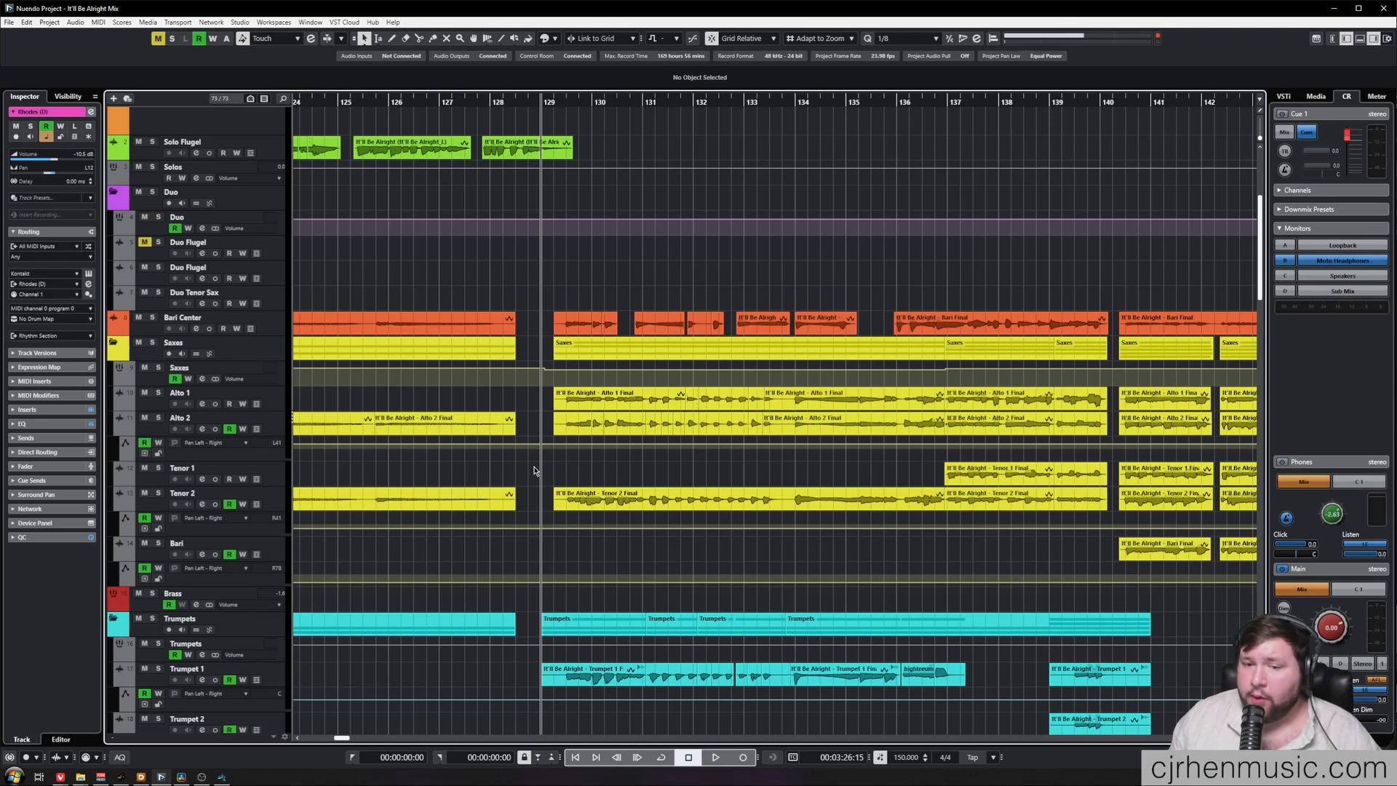
Examine the trombone, piano, Rhodes and bass tracks, including the full-length OldBass and Bass recordings
{"action": "scroll", "coordinate": [574, 408], "scroll_direction": "down", "scroll_amount": 10}
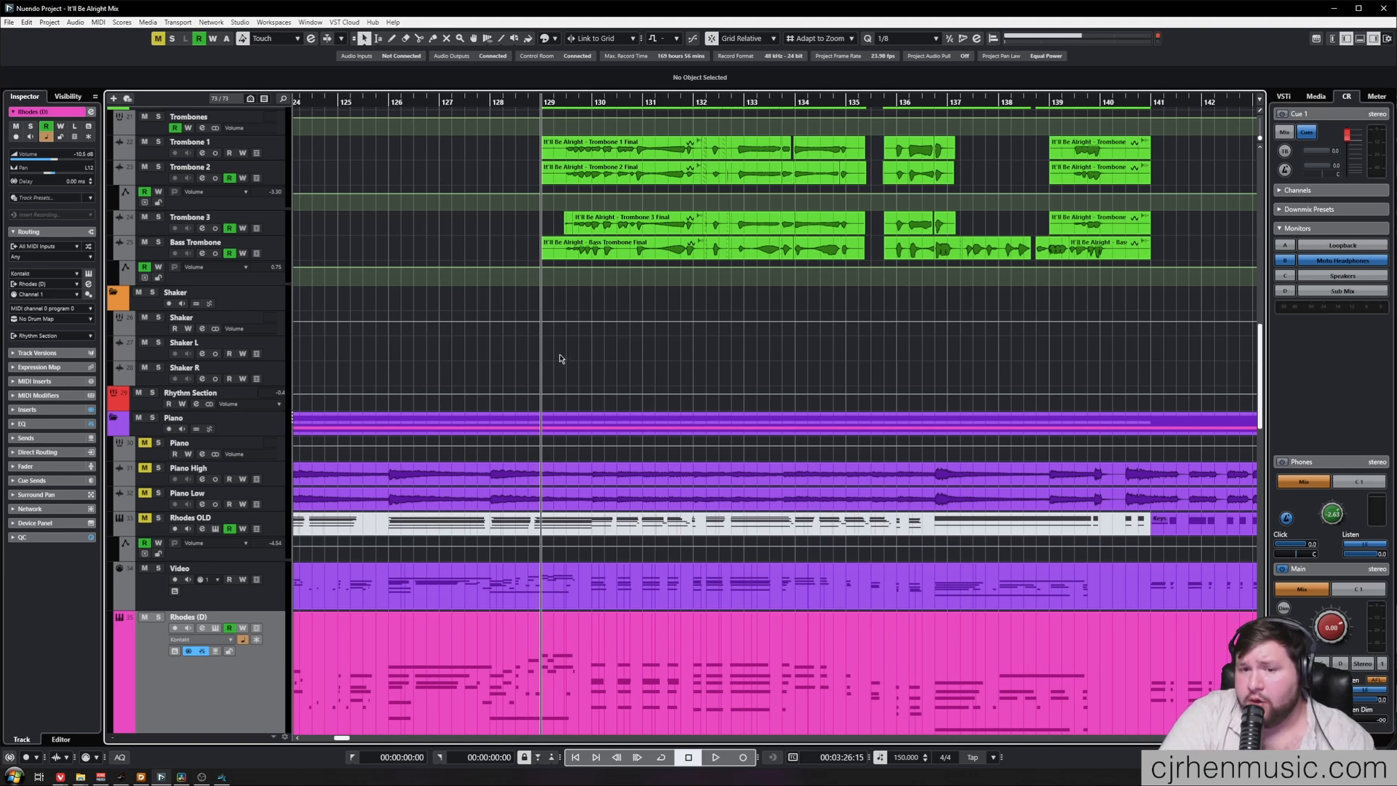
{"action": "scroll", "coordinate": [270, 441], "scroll_direction": "down", "scroll_amount": 4}
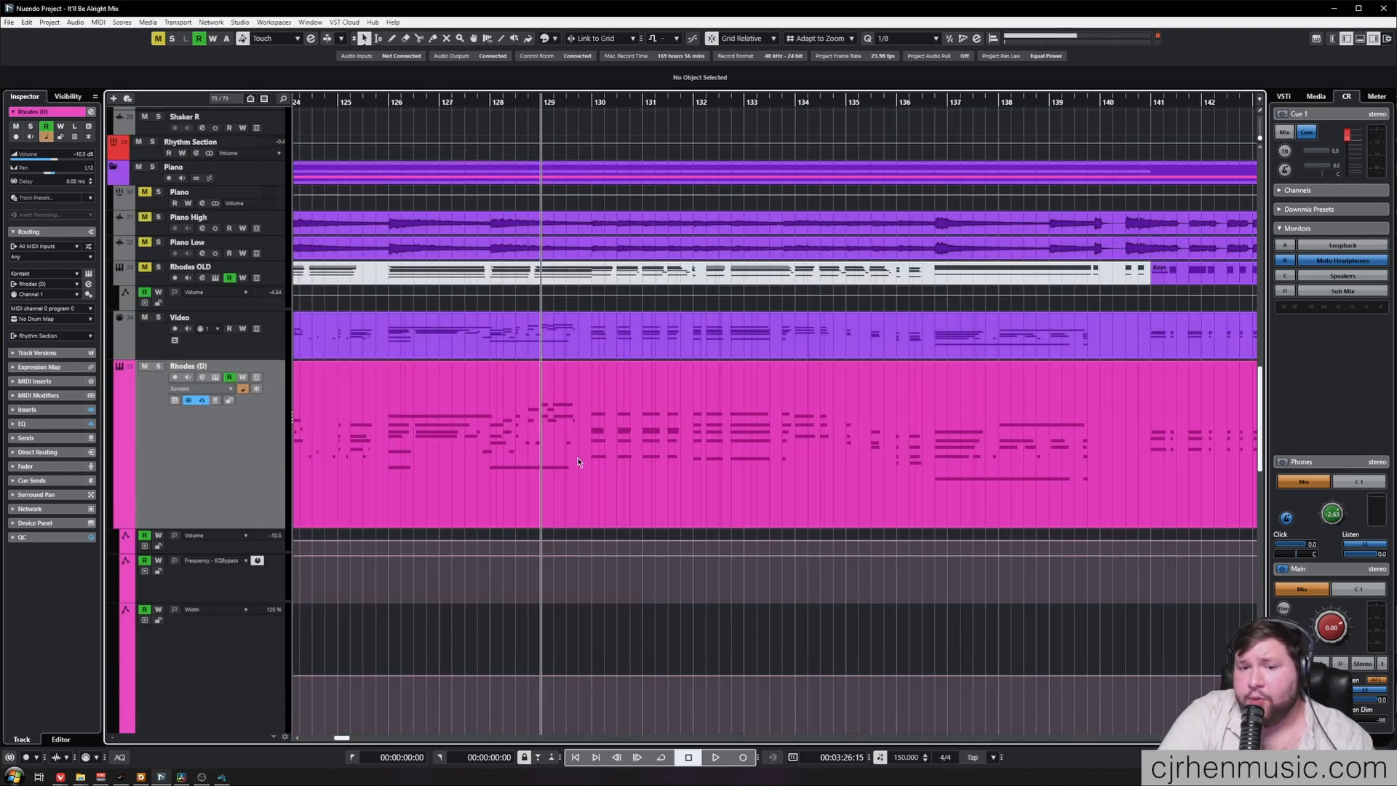
{"action": "scroll", "coordinate": [688, 438], "scroll_direction": "down", "scroll_amount": 3}
{"action": "scroll", "coordinate": [687, 439], "scroll_direction": "down", "scroll_amount": 3}
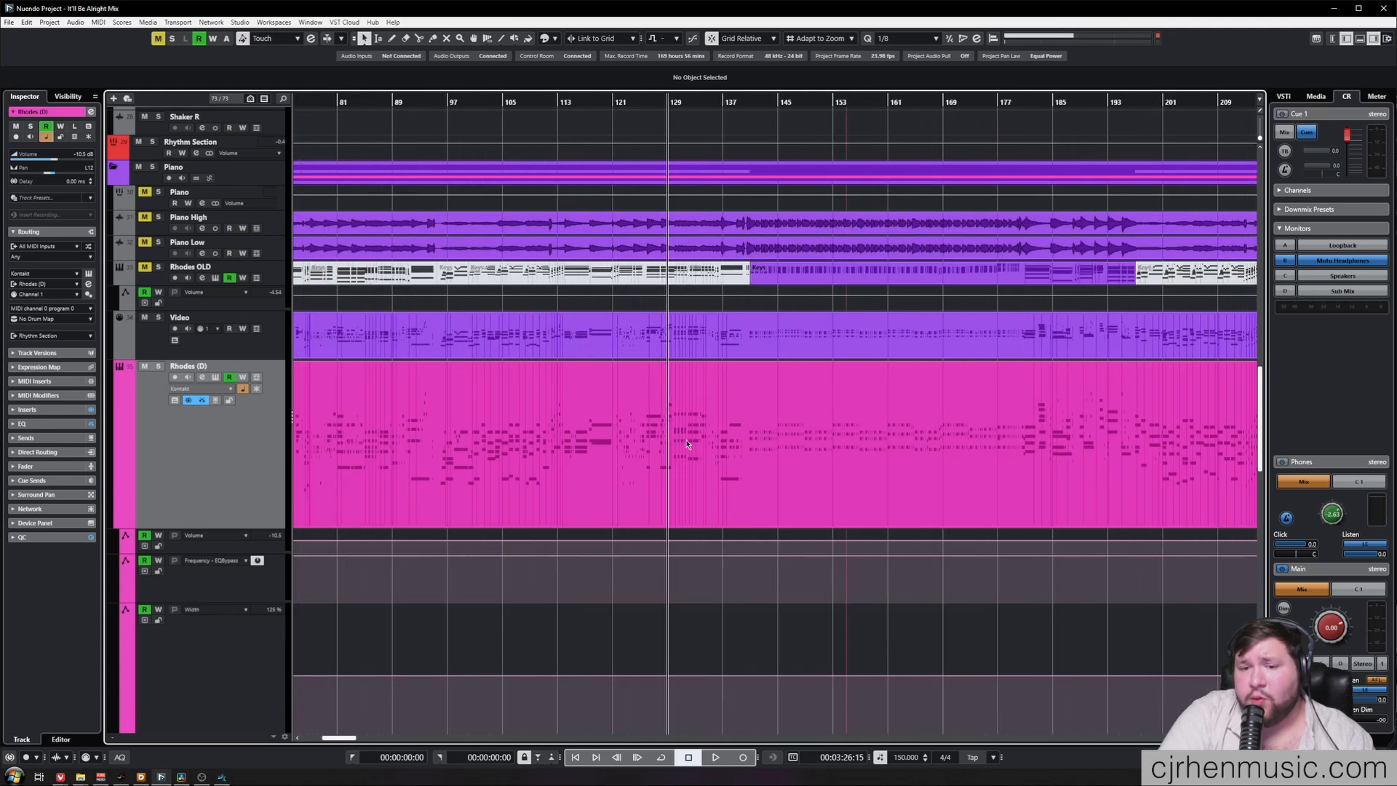
{"action": "scroll", "coordinate": [687, 443], "scroll_direction": "up", "scroll_amount": 6}
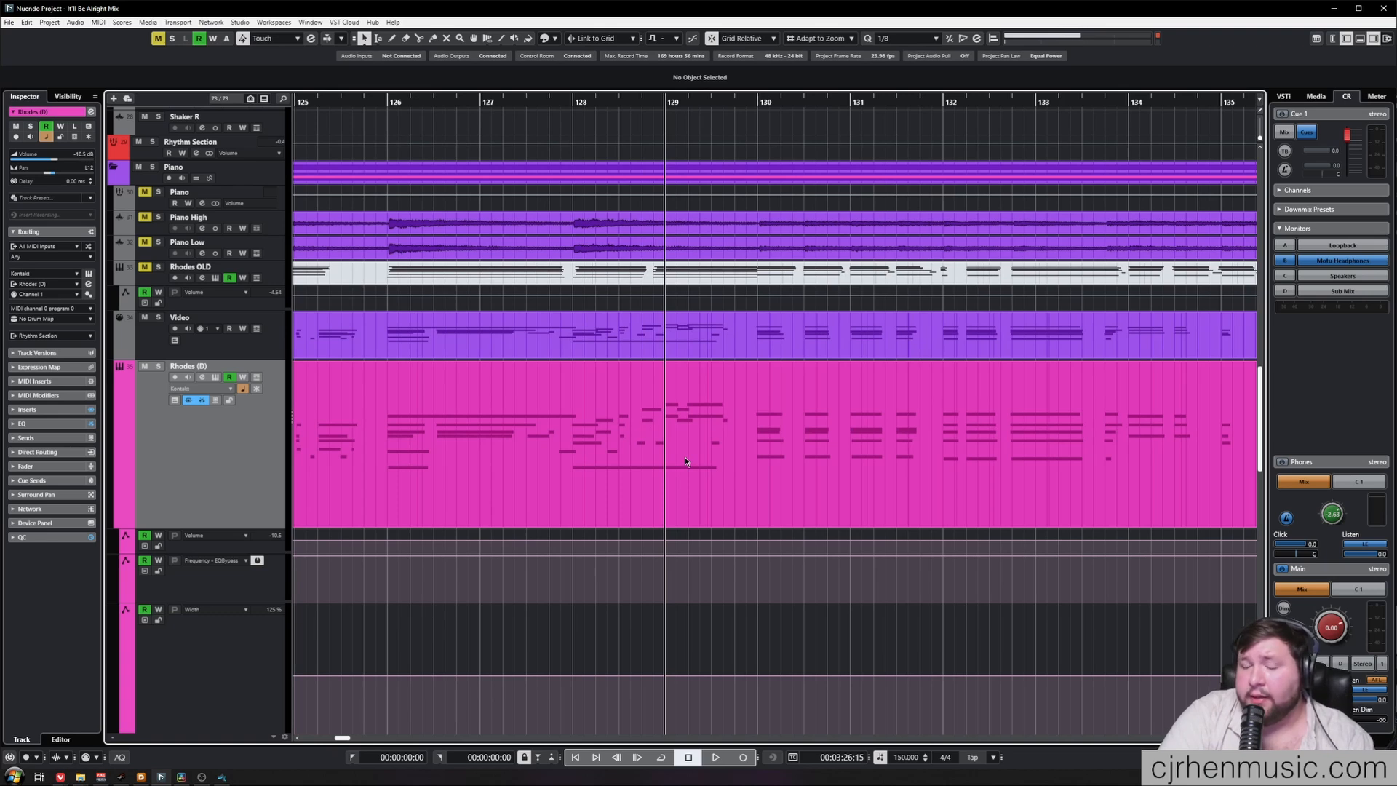
{"action": "scroll", "coordinate": [695, 457], "scroll_direction": "down", "scroll_amount": 5}
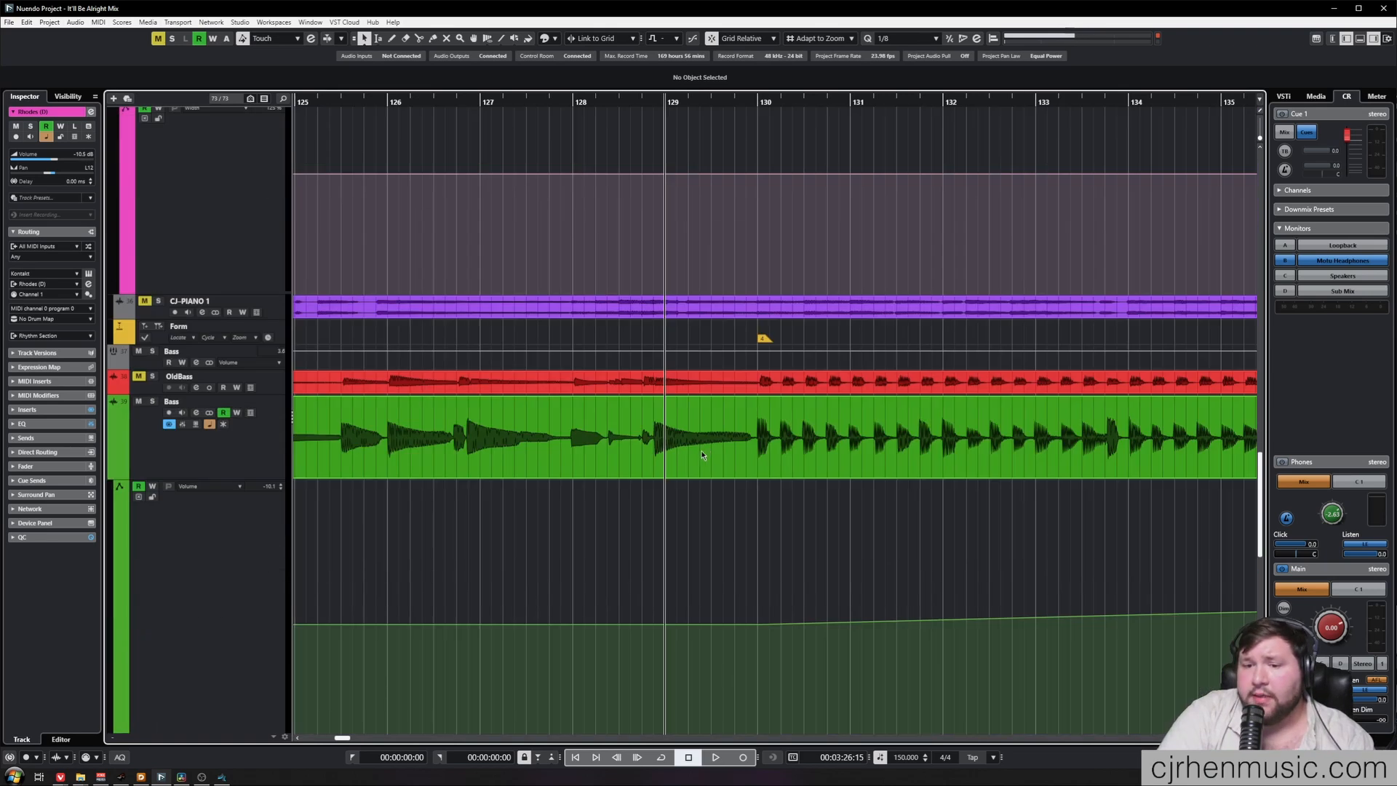
{"action": "scroll", "coordinate": [698, 454], "scroll_direction": "down", "scroll_amount": 8}
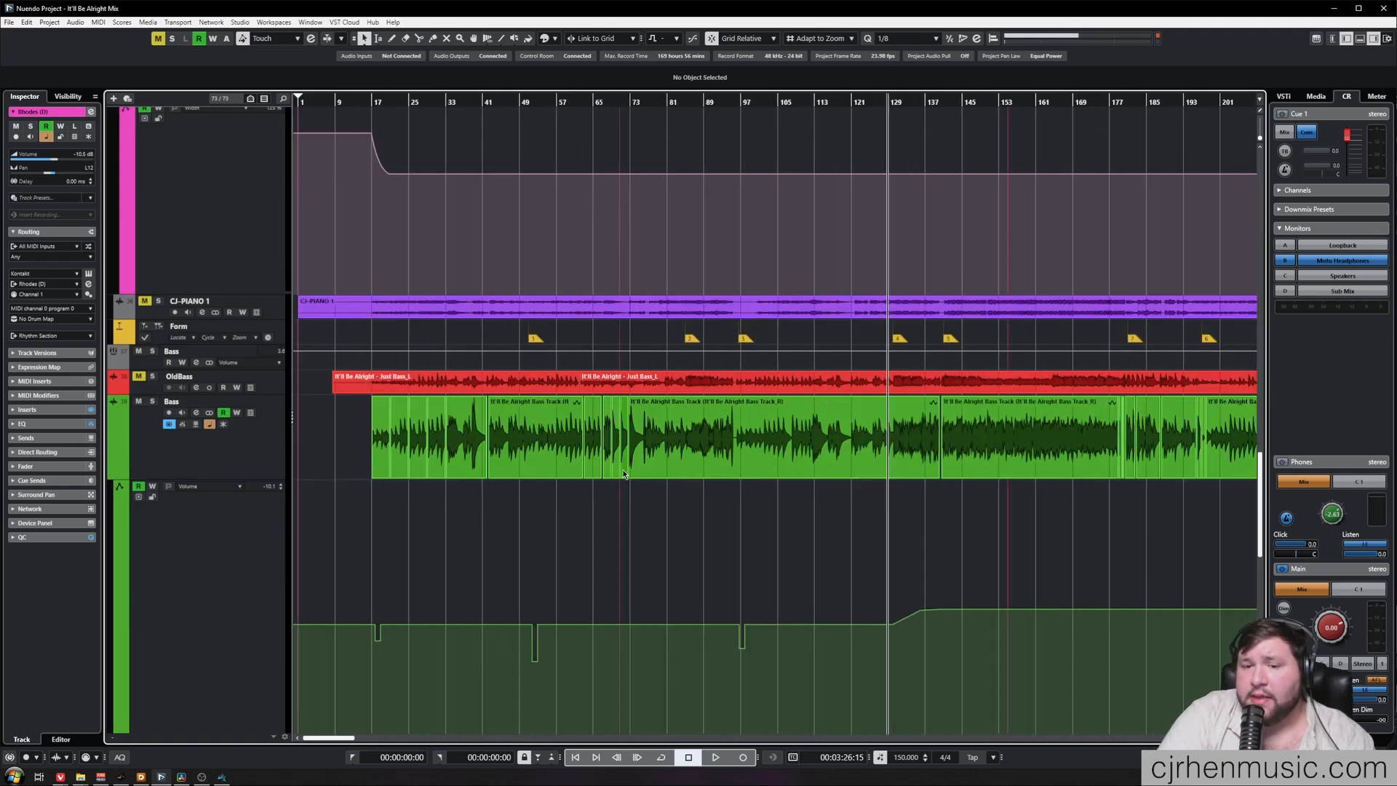
{"action": "scroll", "coordinate": [619, 470], "scroll_direction": "down", "scroll_amount": 4}
{"action": "left_click_drag", "start_coordinate": [974, 449], "coordinate": [297, 433]}
{"action": "left_click", "coordinate": [323, 457]}
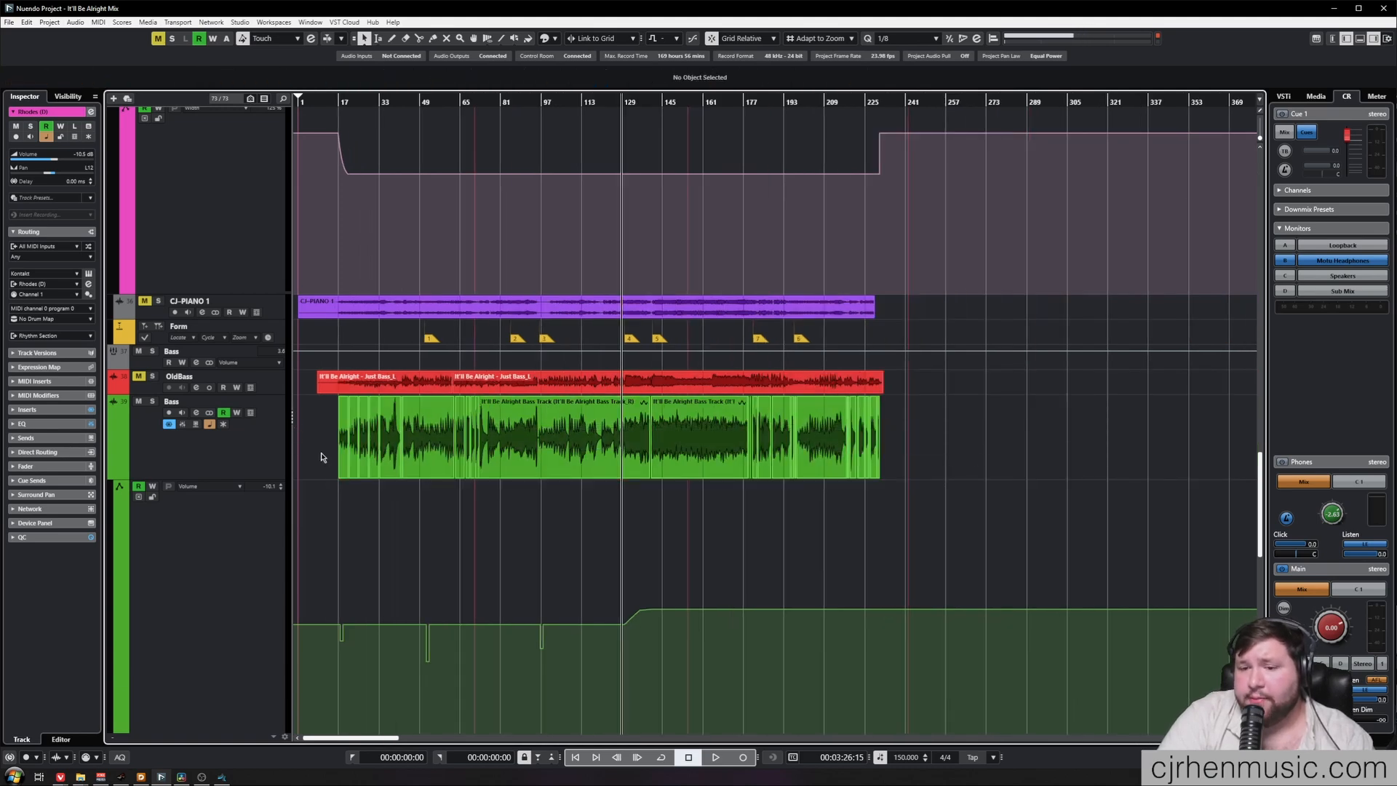
Select the events across the kick, tom, snare and overhead tracks to point them out, and clear the selection
{"action": "scroll", "coordinate": [413, 476], "scroll_direction": "down", "scroll_amount": 10}
{"action": "left_click_drag", "start_coordinate": [1019, 692], "coordinate": [304, 197]}
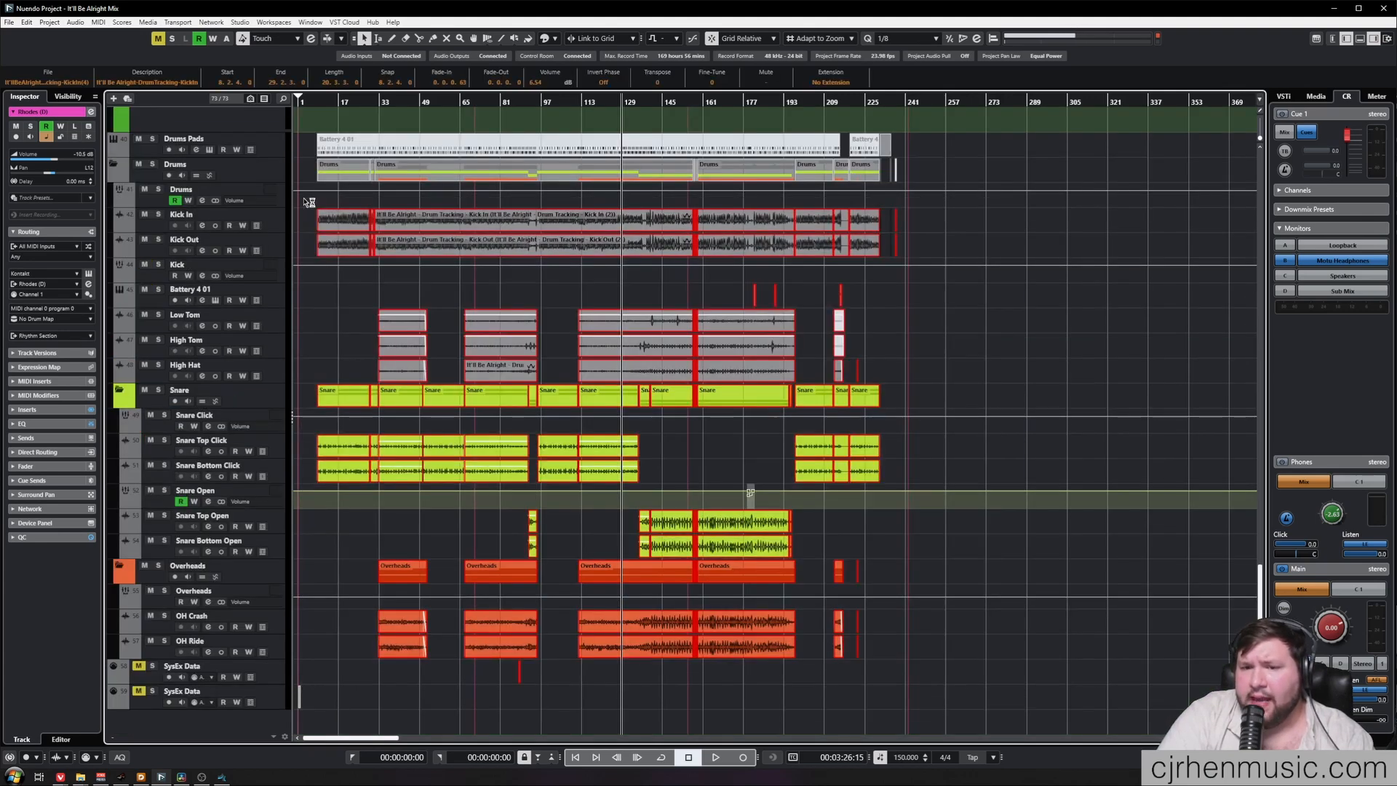
{"action": "left_click", "coordinate": [304, 203]}
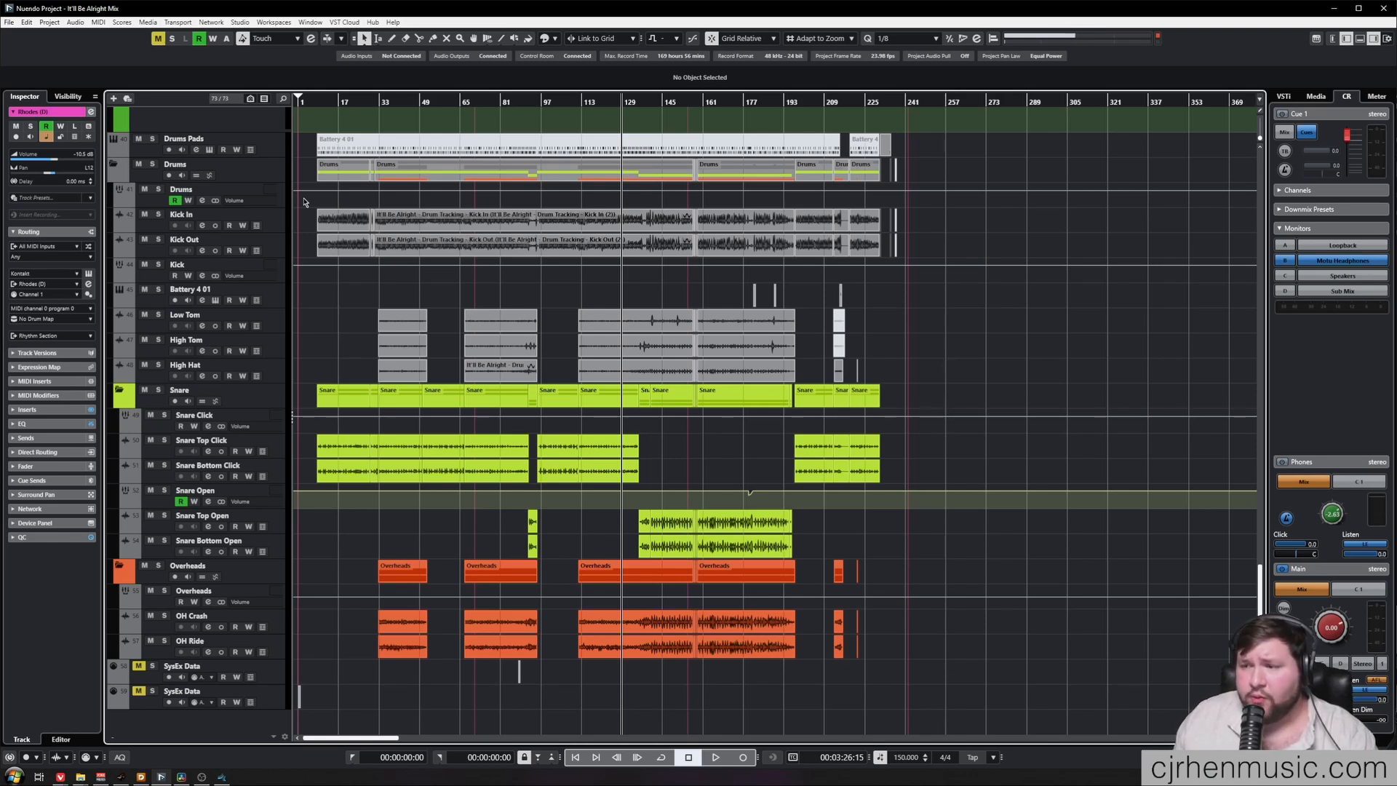
Point out the Kick In, Kick Out, Low Tom, High Tom and High Hat tracks by selecting them together
{"action": "left_click", "coordinate": [288, 225]}
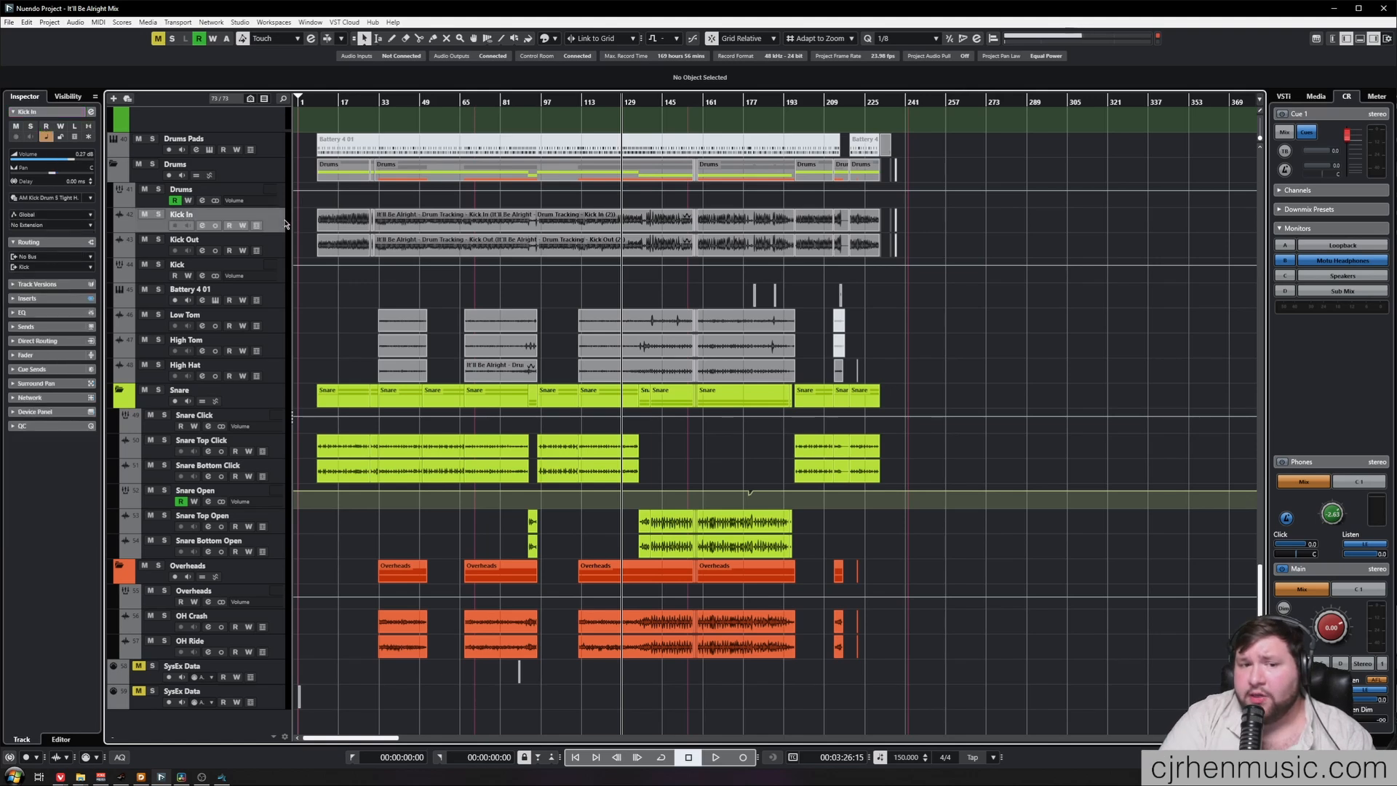
{"action": "left_click", "coordinate": [278, 251], "text": "shift"}
{"action": "left_click", "coordinate": [278, 320], "text": "ctrl"}
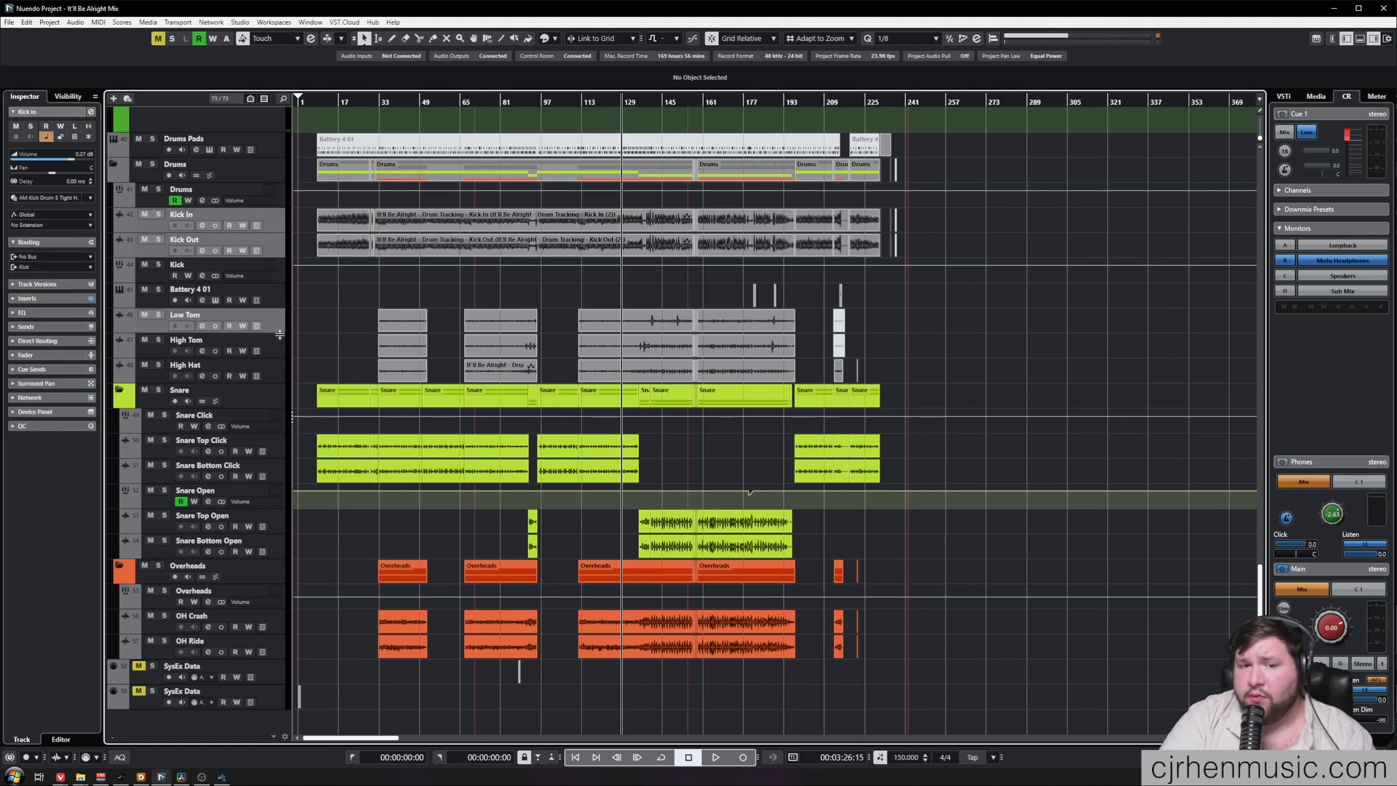
{"action": "left_click", "coordinate": [279, 346], "text": "ctrl"}
{"action": "left_click", "coordinate": [282, 374], "text": "ctrl"}
Point out the OH Ride and OH Crash tracks, followed by the Snare Bottom Open and Snare Top Open tracks
{"action": "left_click", "coordinate": [279, 653]}
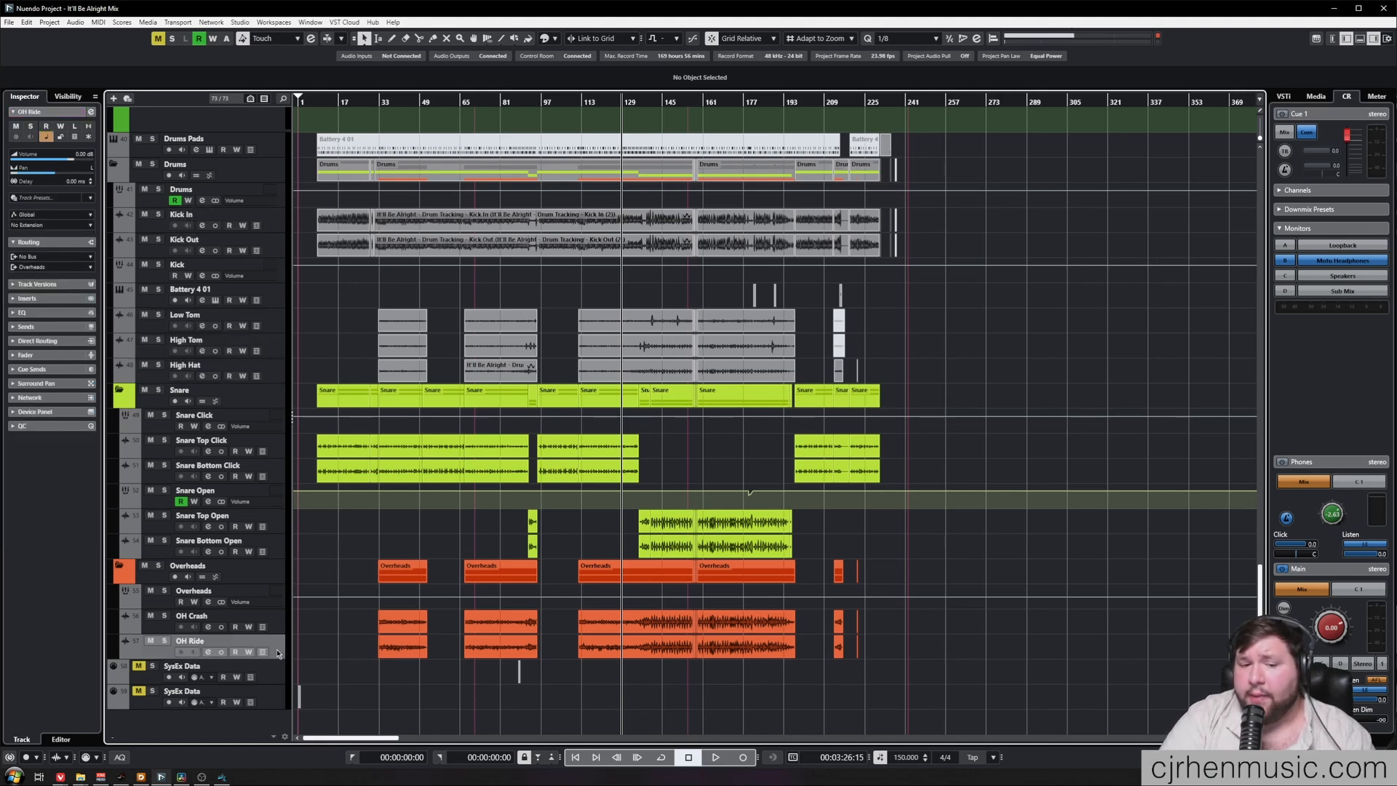
{"action": "left_click", "coordinate": [276, 629], "text": "shift"}
{"action": "left_click", "coordinate": [280, 554]}
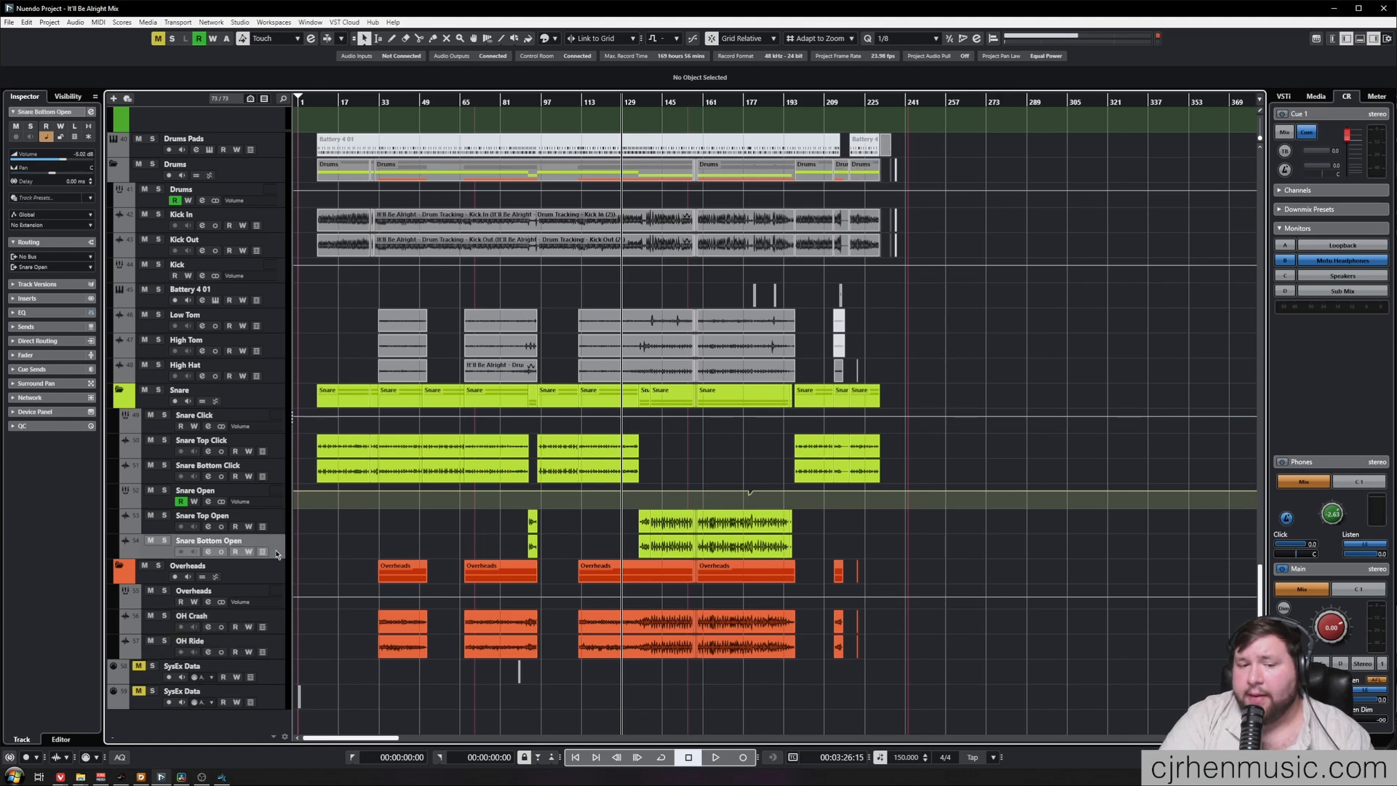
{"action": "left_click", "coordinate": [276, 524], "text": "shift"}
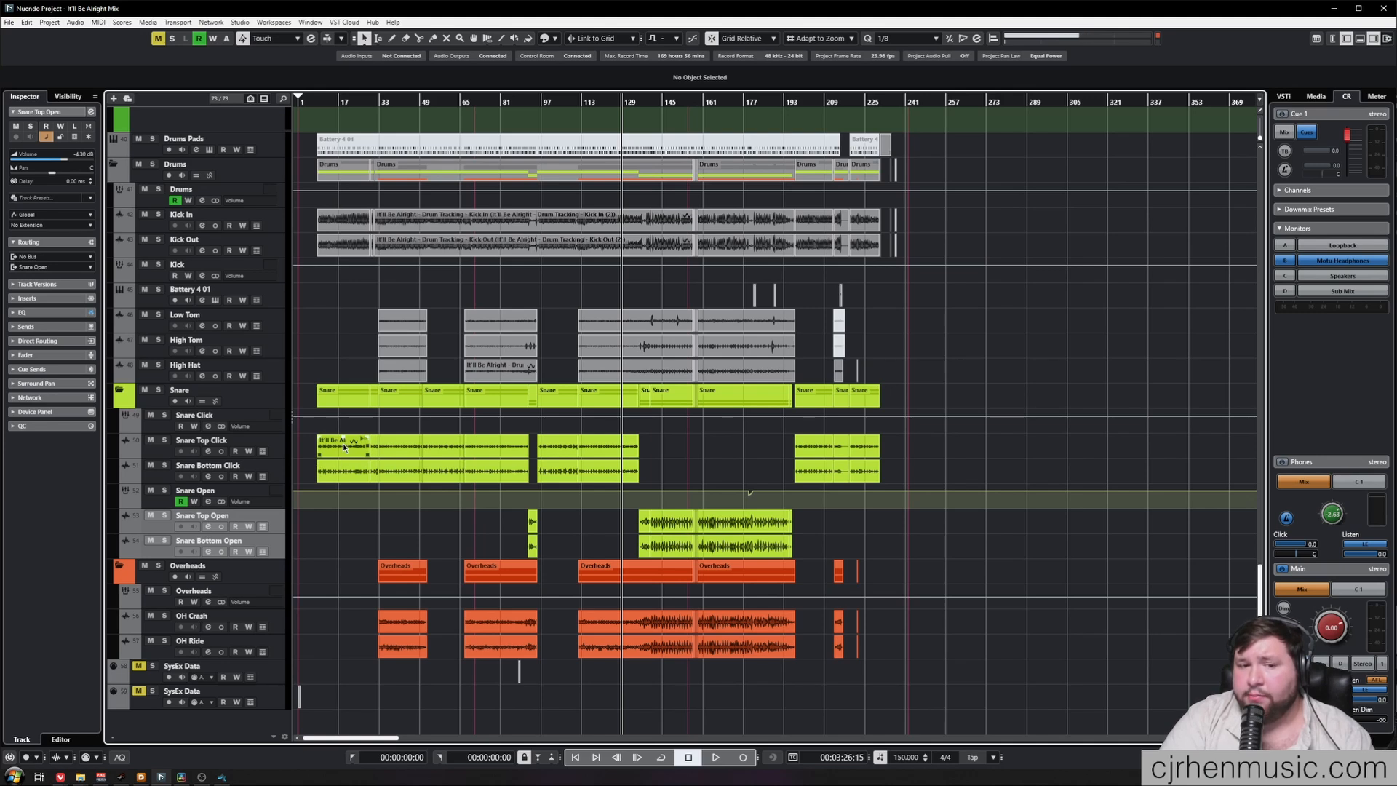
Select the tracks from High Hat up to Low Tom, followed by Kick Out, to review the close-miked drums
{"action": "left_click", "coordinate": [274, 369]}
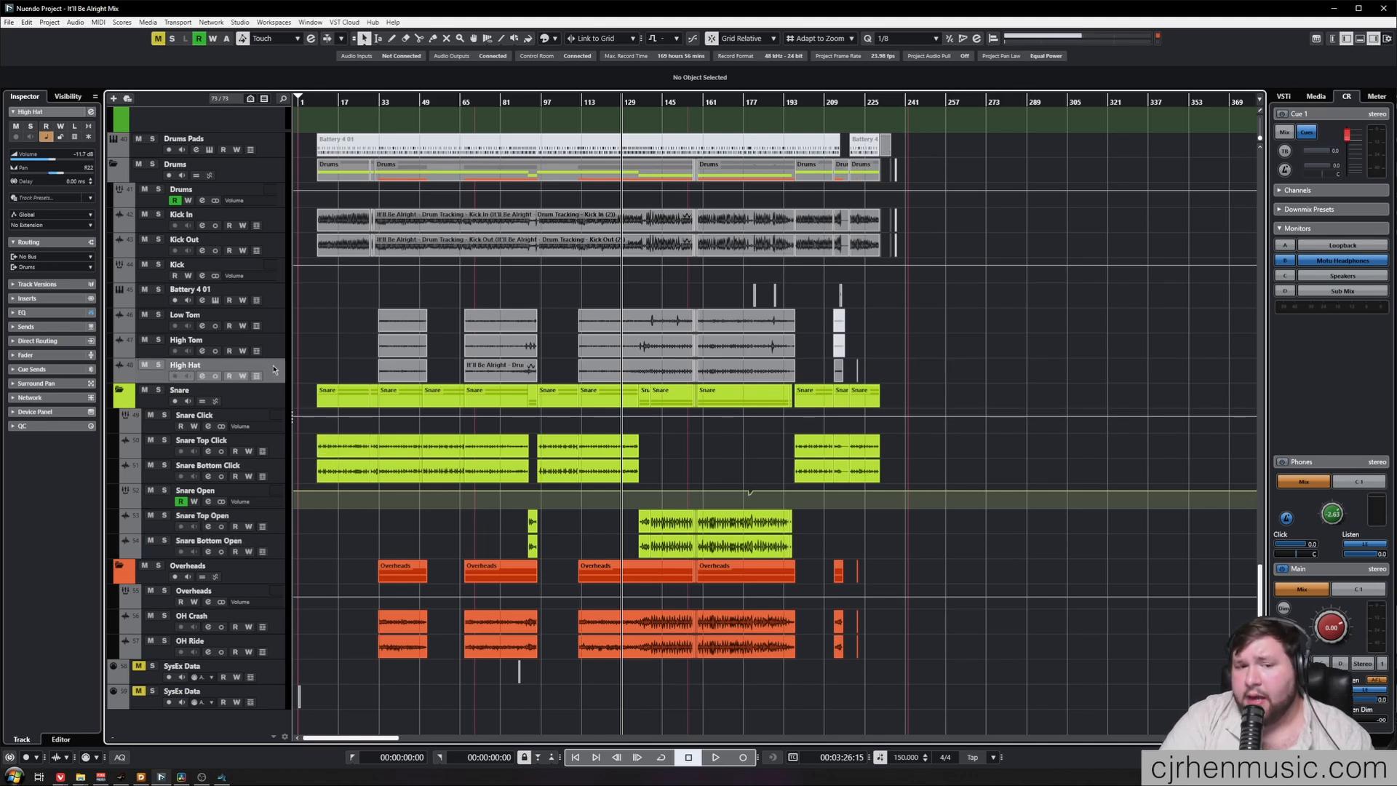
{"action": "left_click", "coordinate": [277, 323], "text": "shift"}
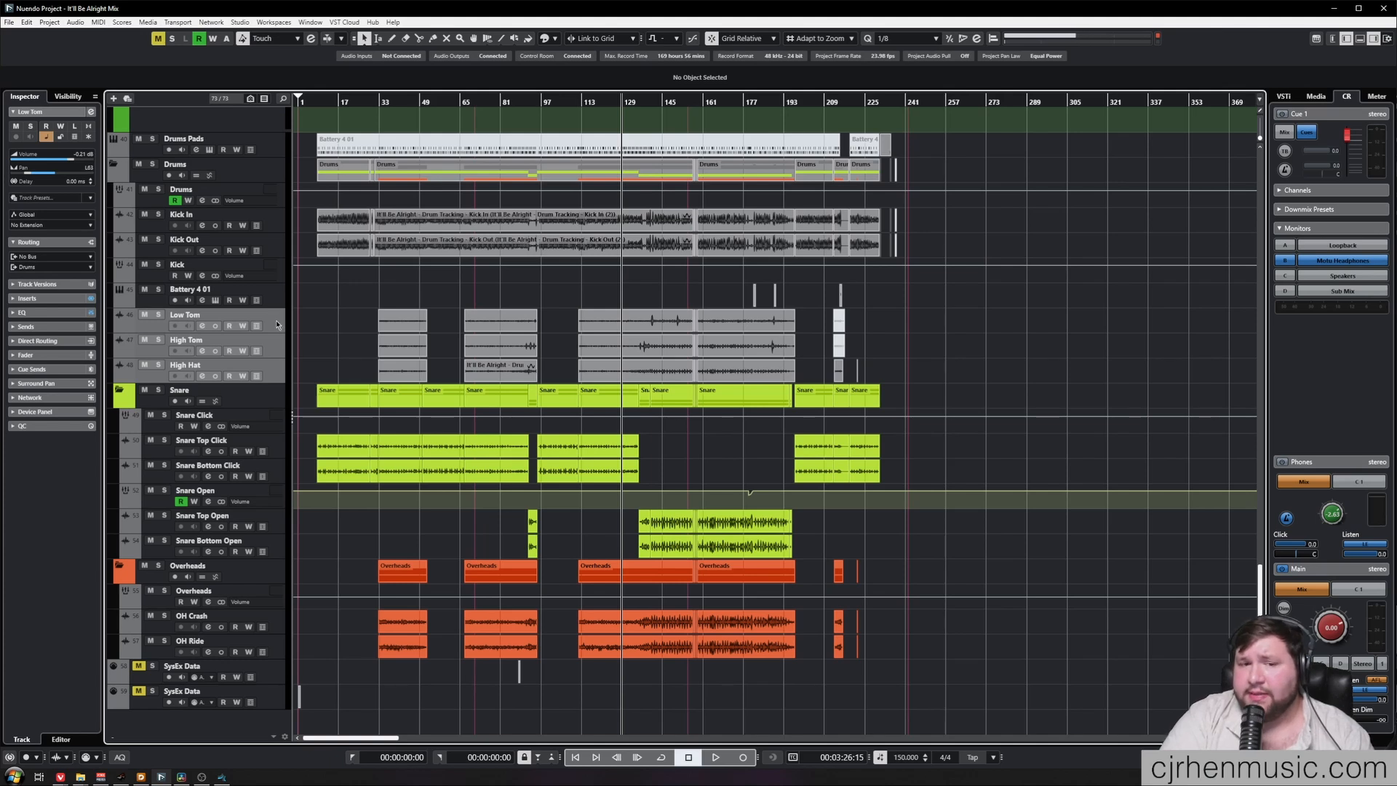
{"action": "left_click", "coordinate": [274, 248]}
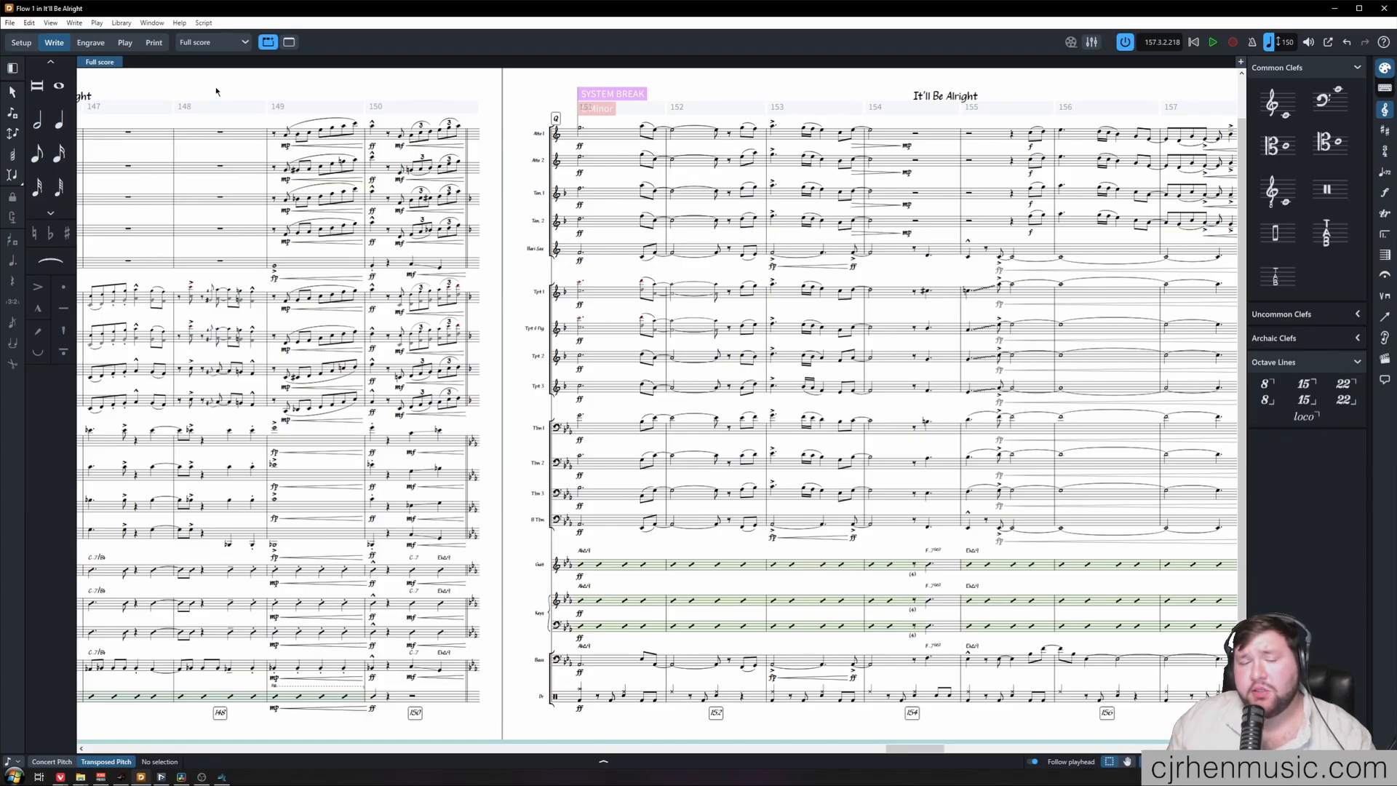
Switch to the Dorico full score and audition it from the Trumpet 1 rest in bar 149
{"action": "double_click", "coordinate": [275, 297]}
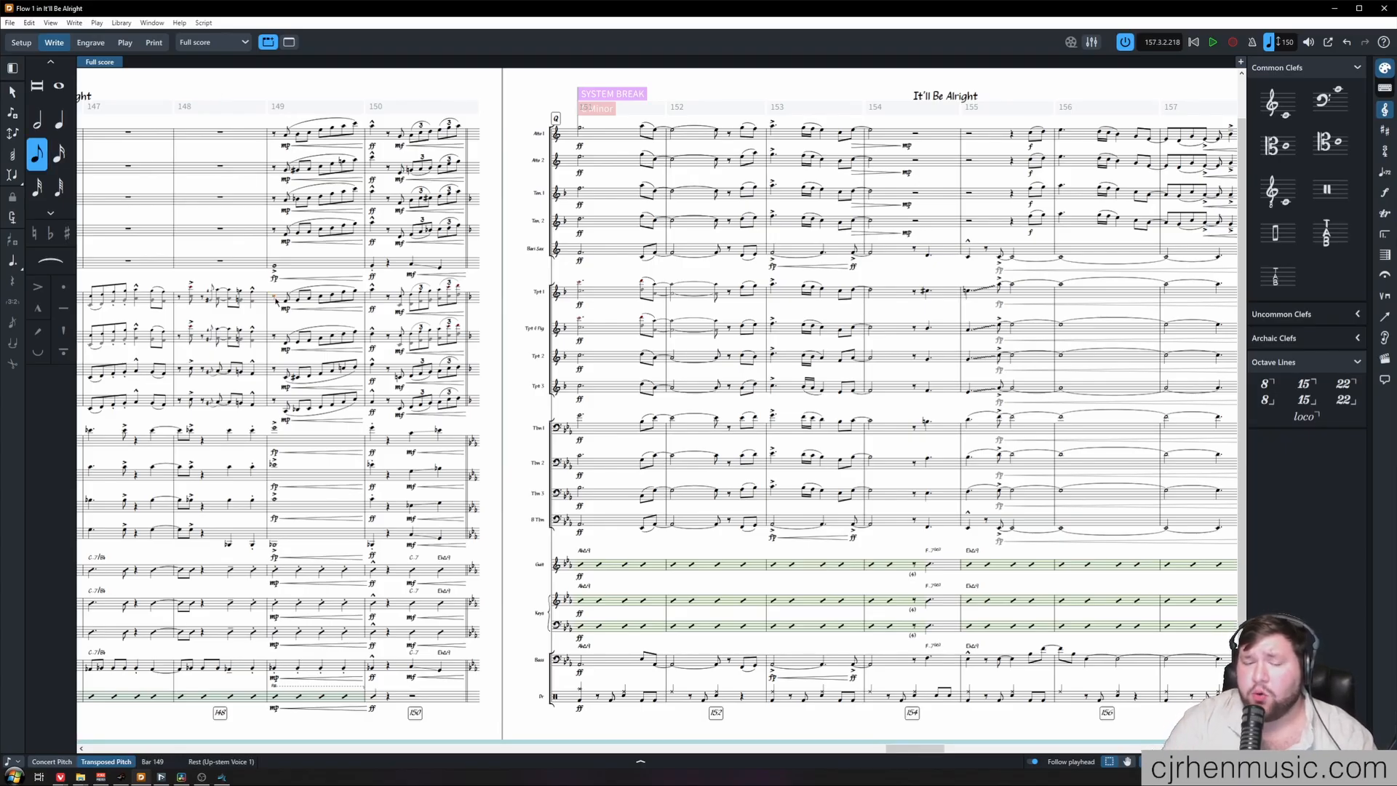
{"action": "key", "text": "space"}
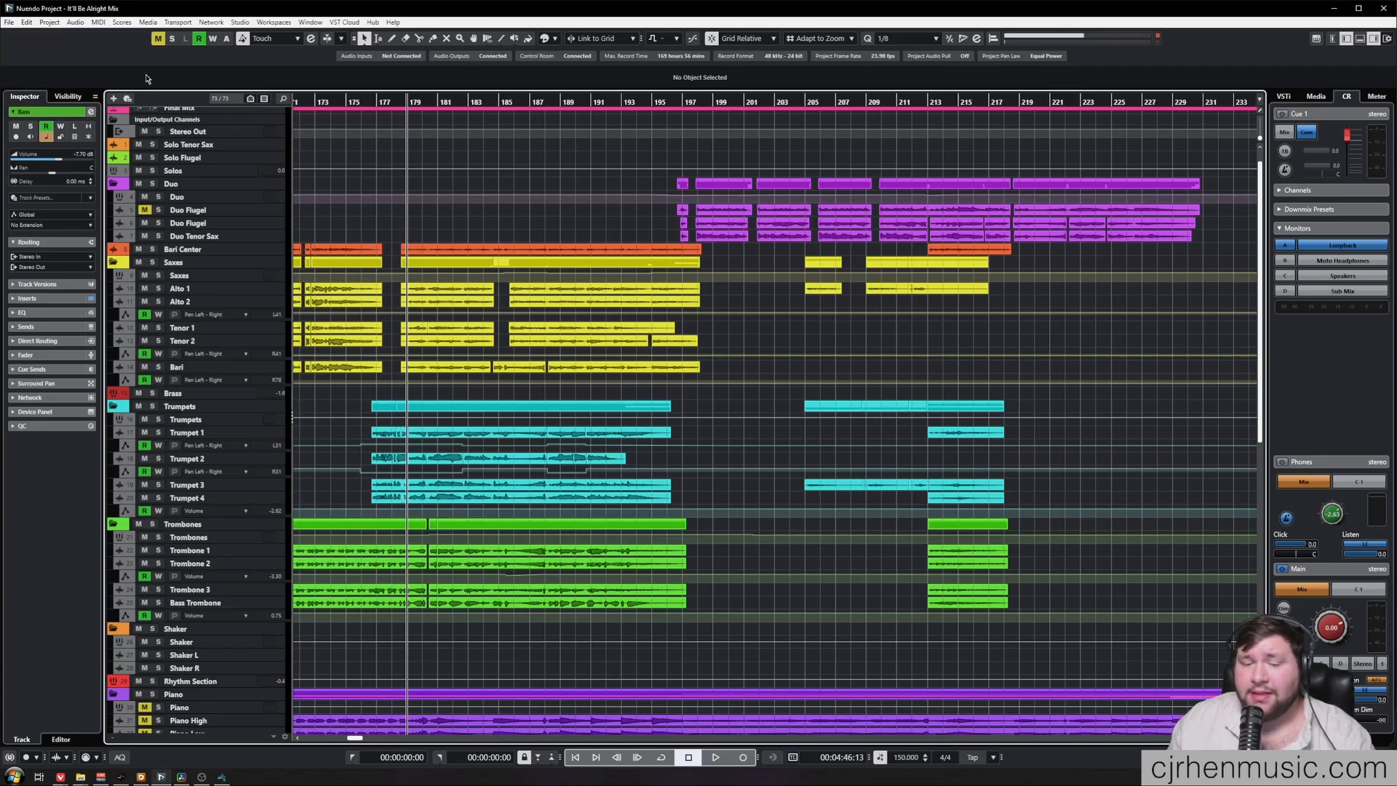
Switch back to the Nuendo mix project and audition the live mix from about bar 178
{"action": "key", "text": "space"}
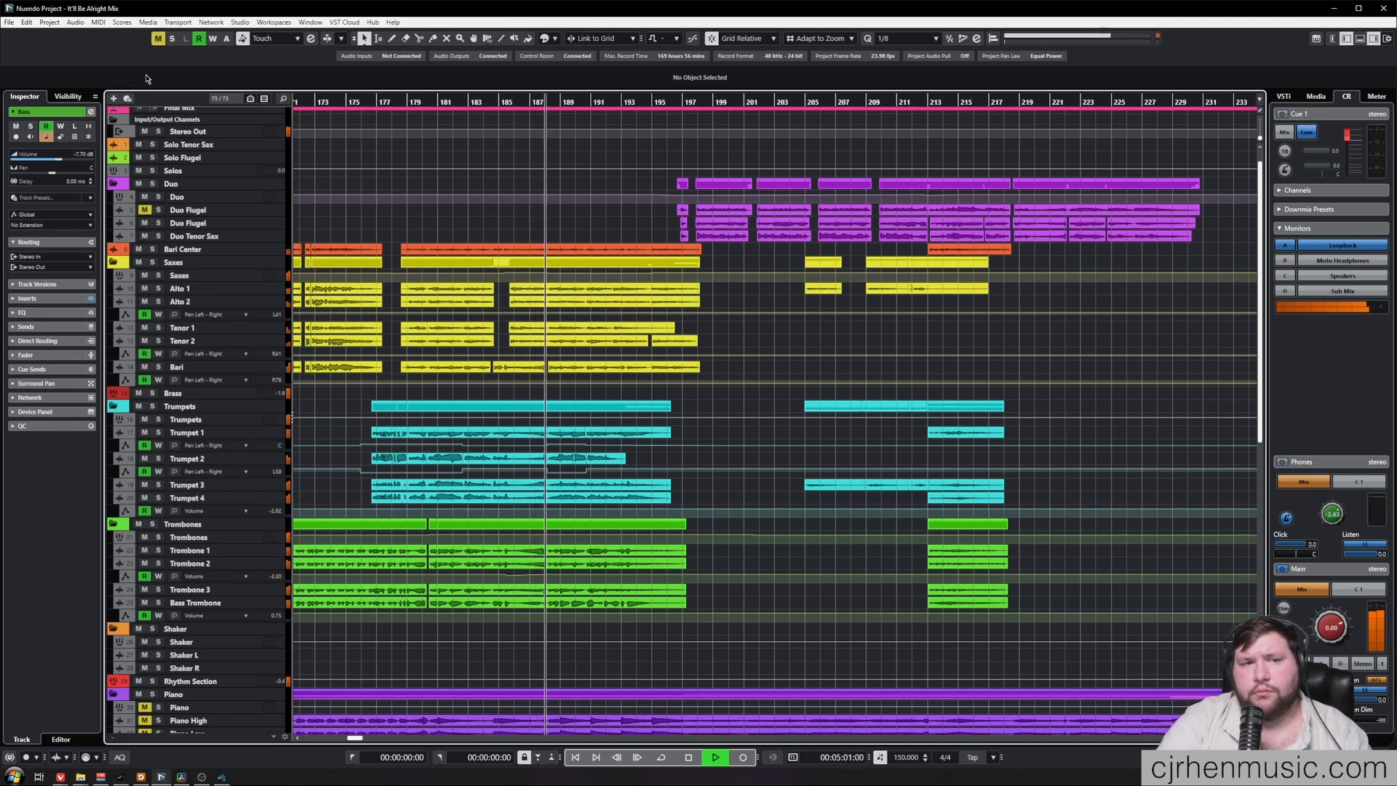
{"action": "key", "text": "space"}
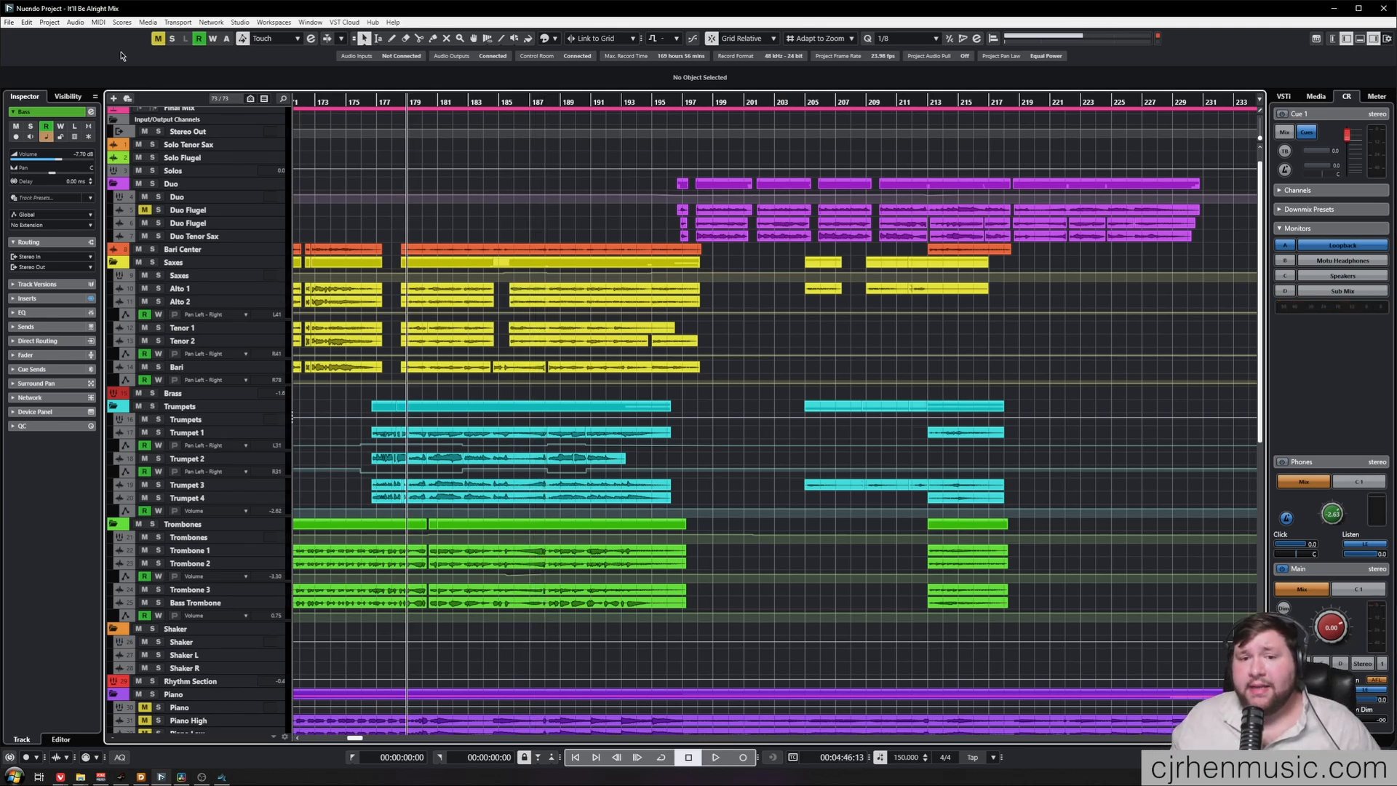